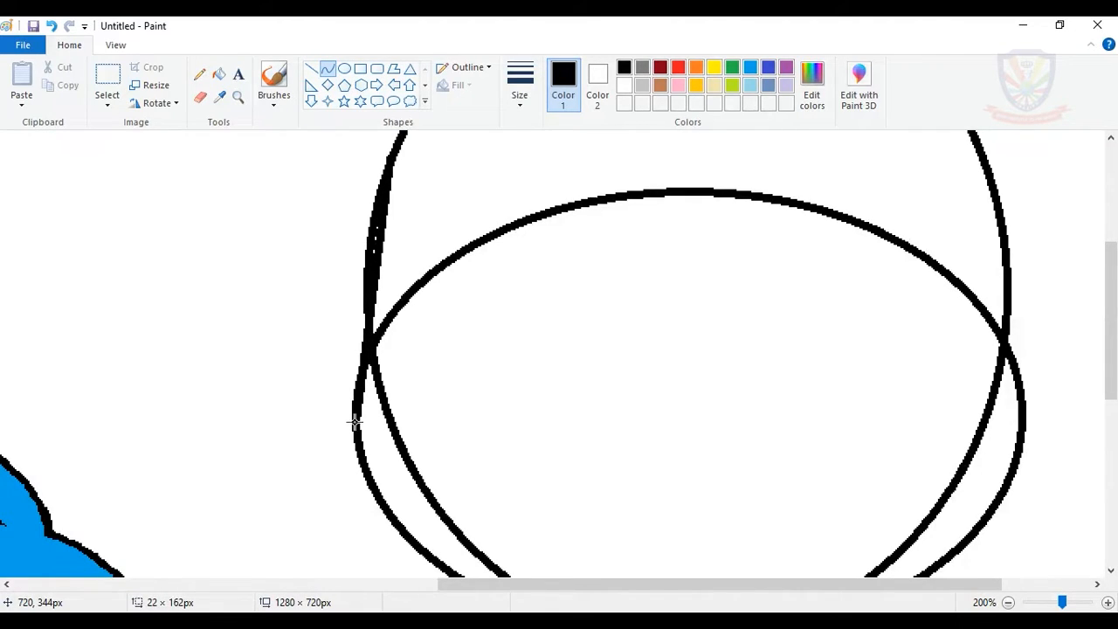
Bridge the notches between the two overlapping body ovals with outward-bowed curves on both sides, each spanning about 160 px in height
mouse_move(367, 306)
mouse_down()
mouse_move(344, 284)
mouse_move(355, 288)
mouse_up()
click(789, 306)
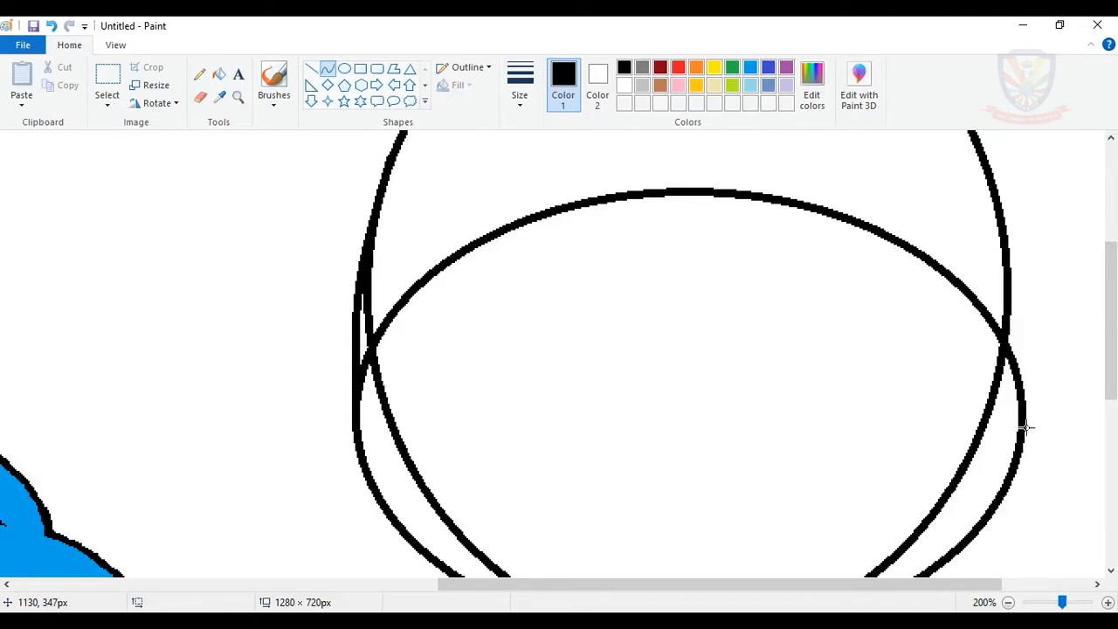
drag(1026, 428, 985, 166)
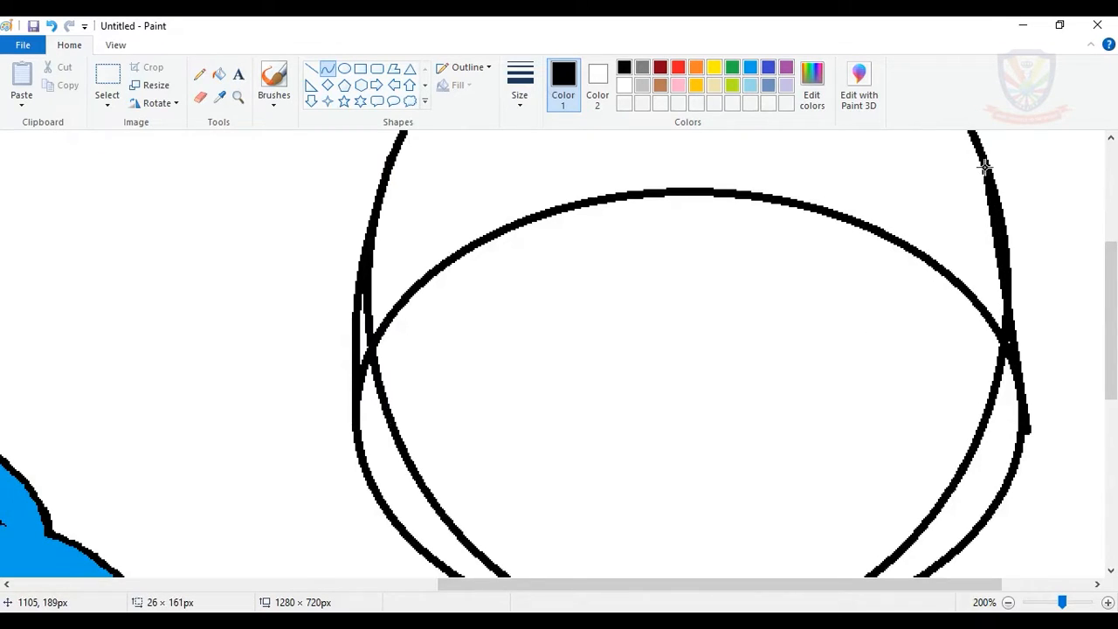
mouse_move(1004, 289)
mouse_down()
mouse_move(1014, 267)
mouse_move(1020, 274)
mouse_up()
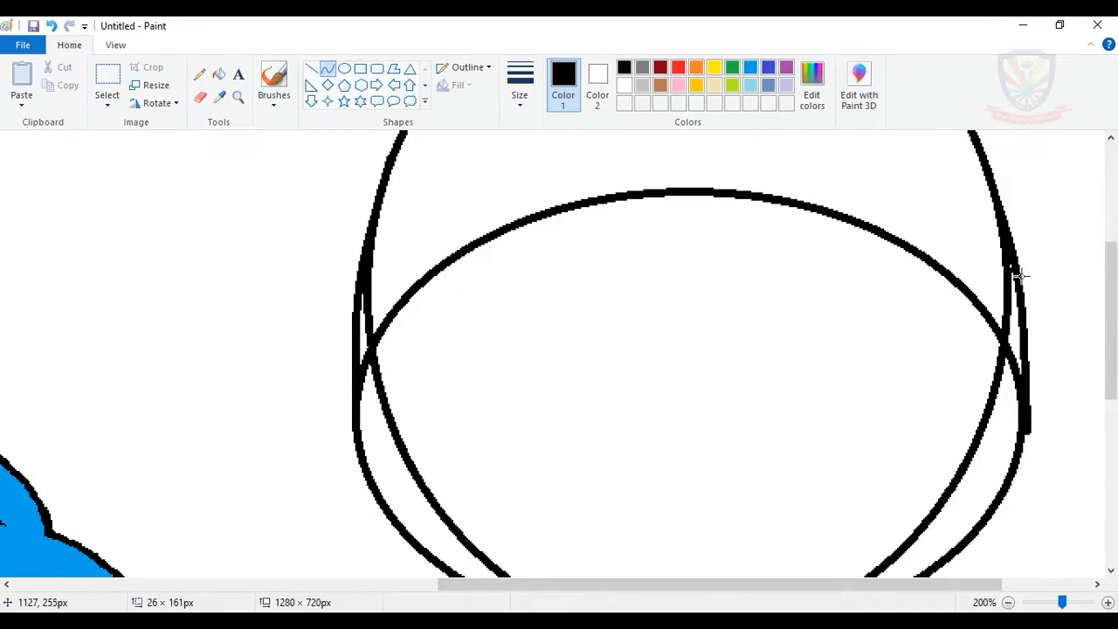
click(1022, 277)
click(1091, 293)
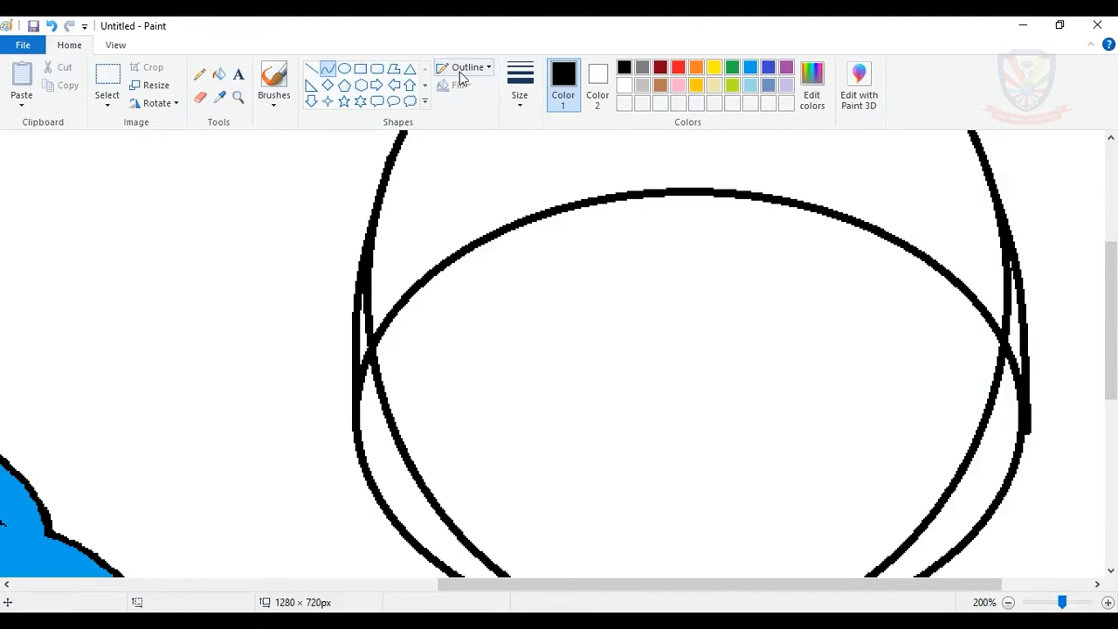
Erase the overlapping inner oval lines with the thickest eraser size and clear the remains, leaving a single closed body outline
click(200, 97)
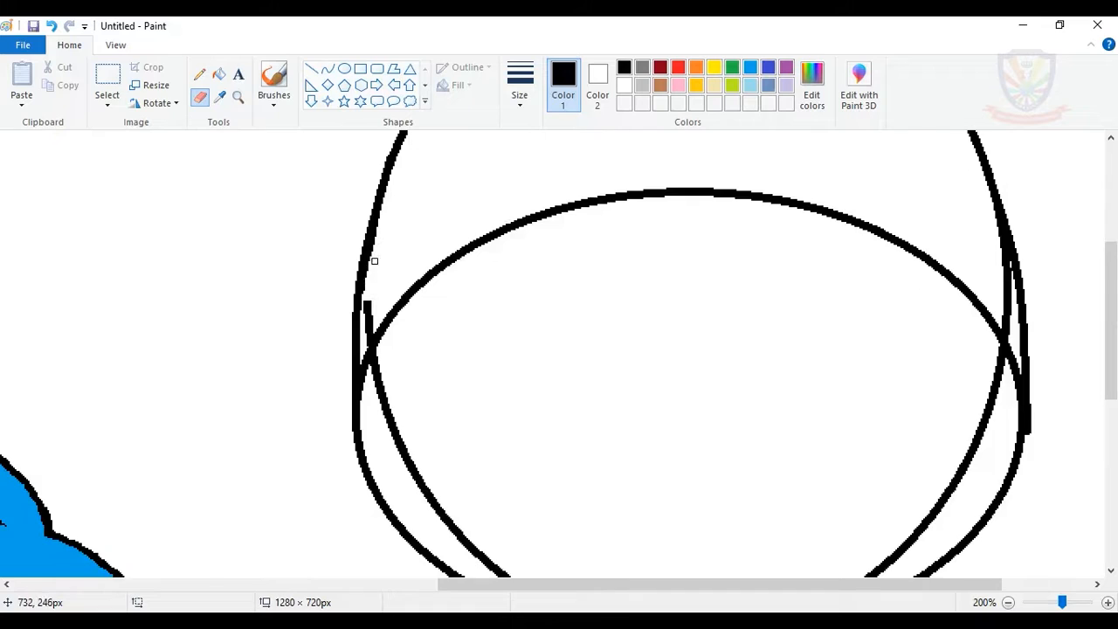
scroll(374, 260, down, 3)
scroll(711, 415, down, 3)
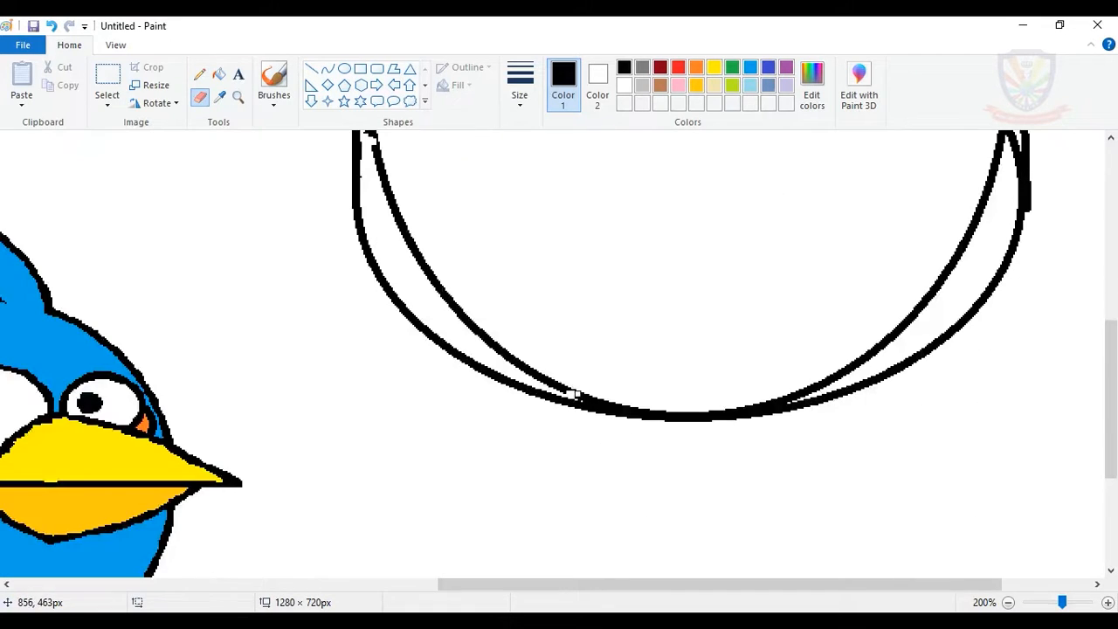
click(520, 85)
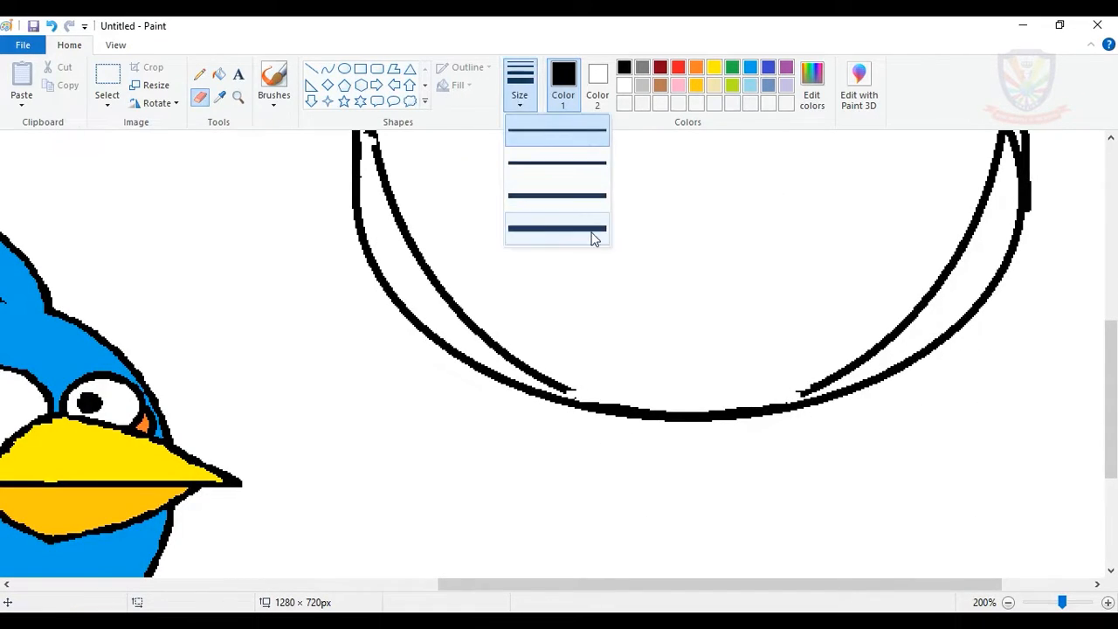
click(591, 238)
scroll(1009, 337, up, 6)
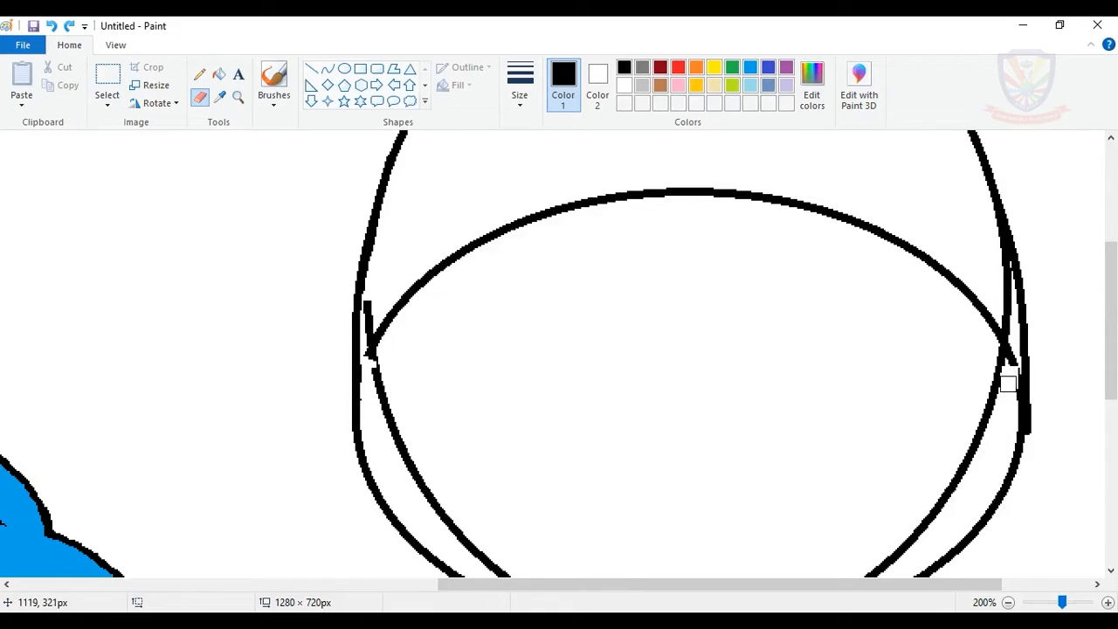
drag(990, 255, 989, 254)
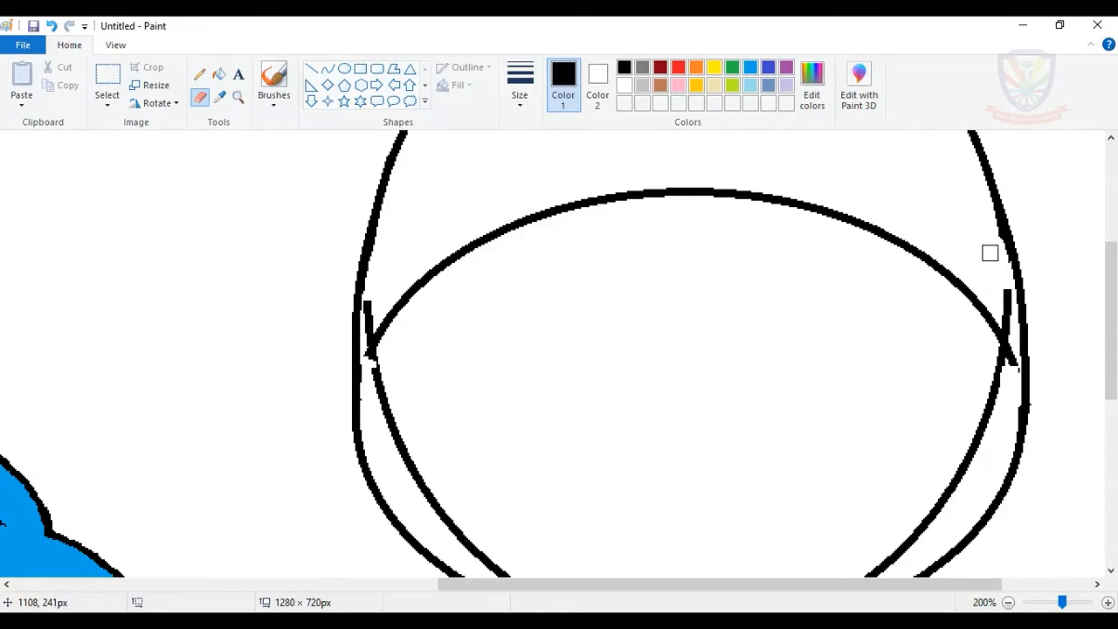
click(218, 74)
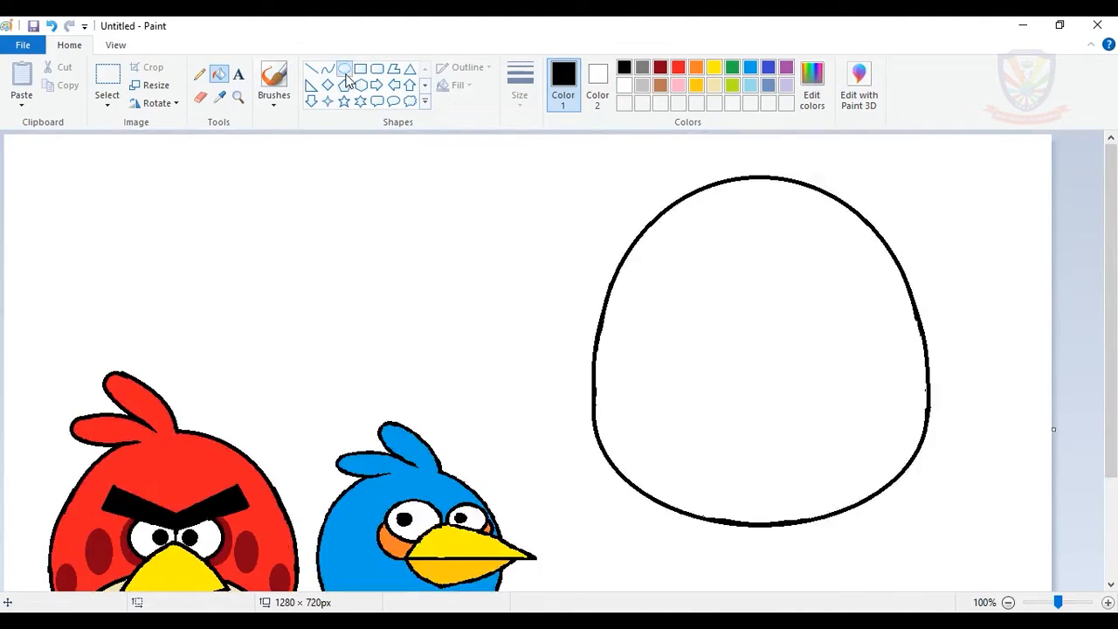
Draw an ellipse across the body's lower end, widen it to about 434 × 217 px and position it over both sides
click(345, 69)
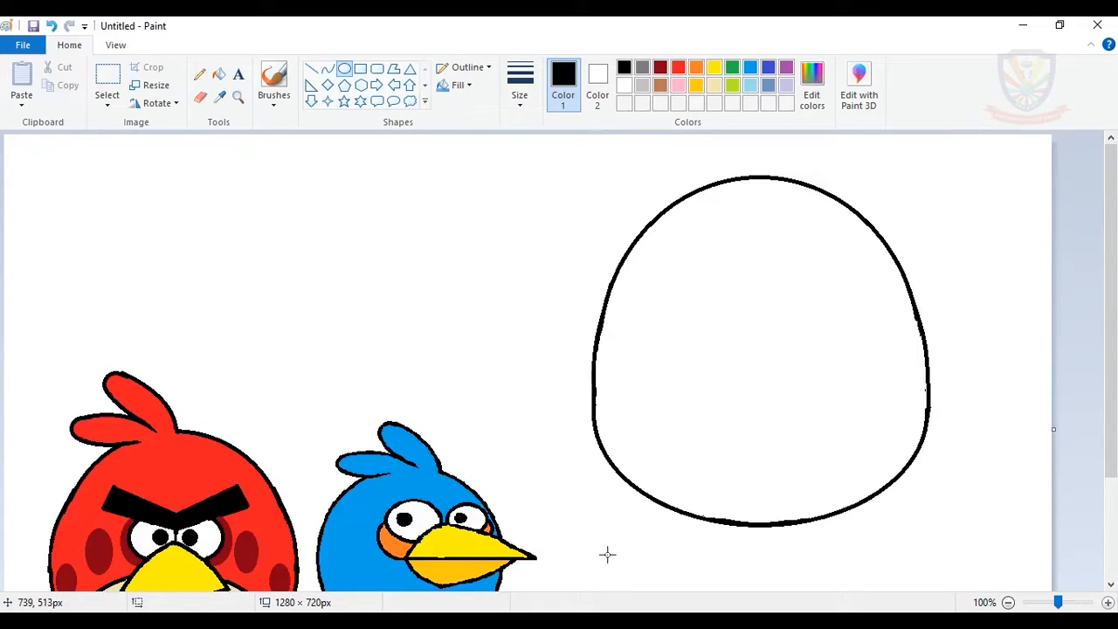
drag(608, 554, 855, 380)
drag(739, 459, 768, 477)
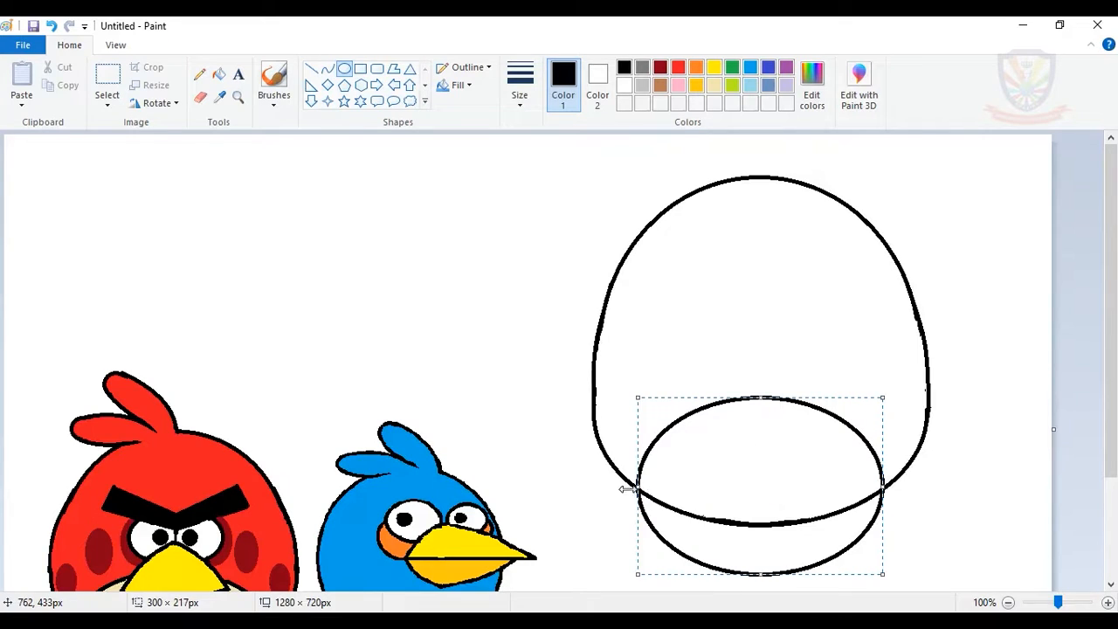
drag(638, 485, 581, 486)
drag(883, 486, 936, 486)
drag(823, 459, 829, 460)
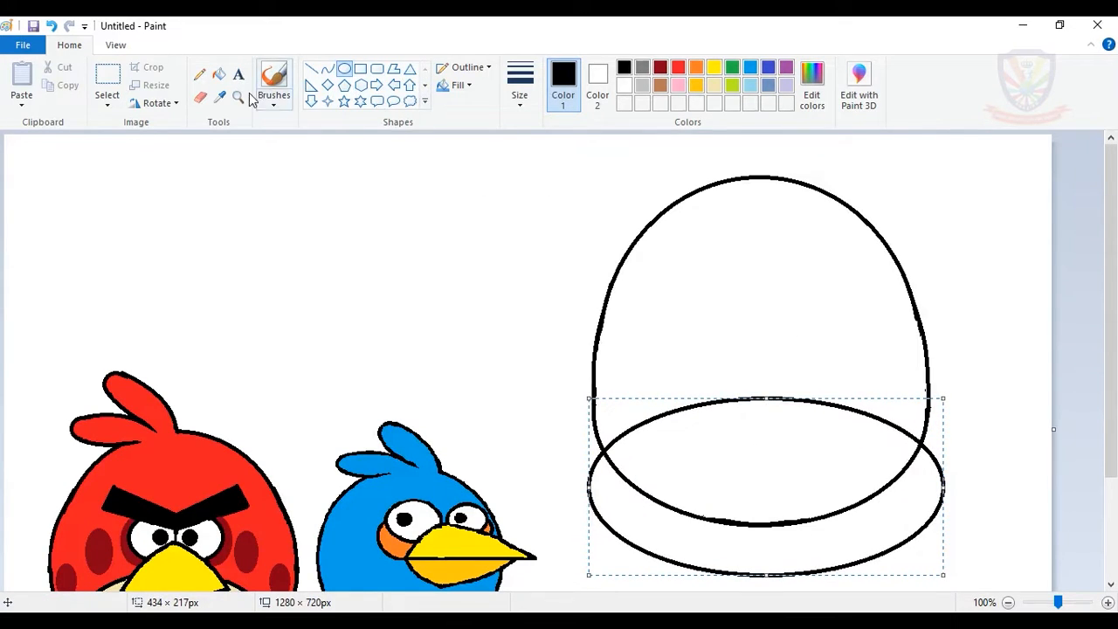
Cut the ellipse just outside the body on both sides and fill its outer part white, keeping only the belly arc
click(200, 97)
scroll(553, 333, down, 3)
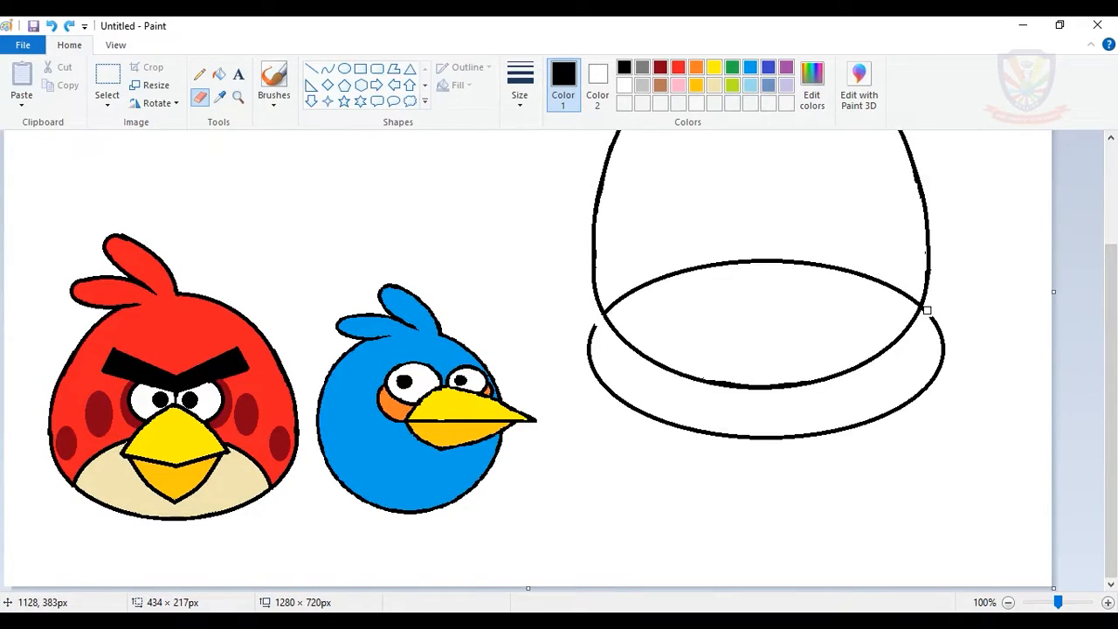
click(218, 74)
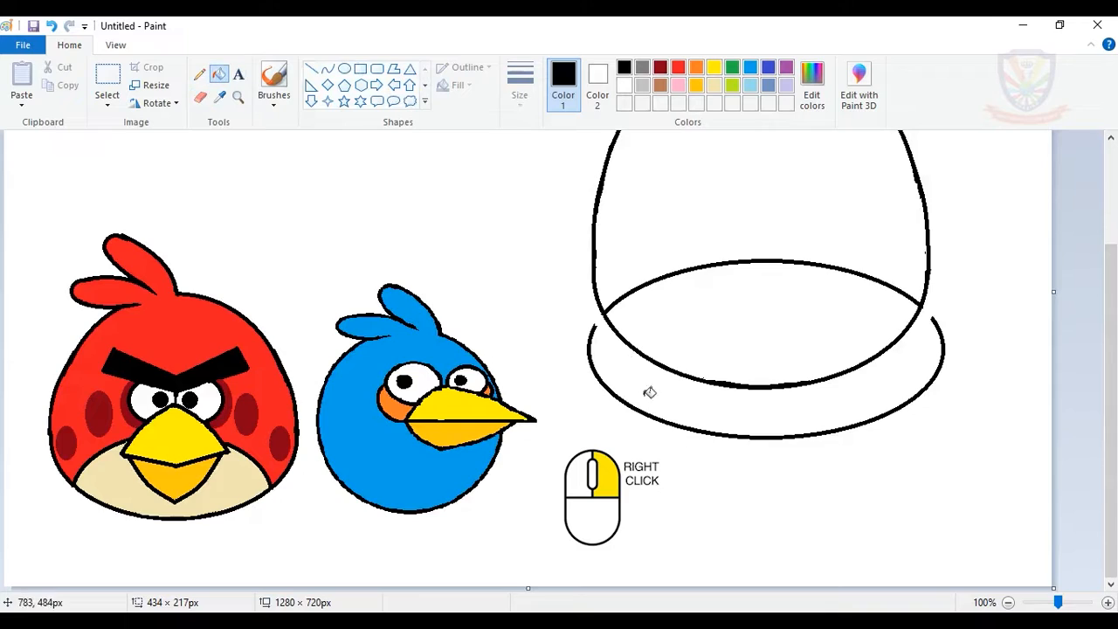
right_click(607, 376)
scroll(765, 335, up, 3)
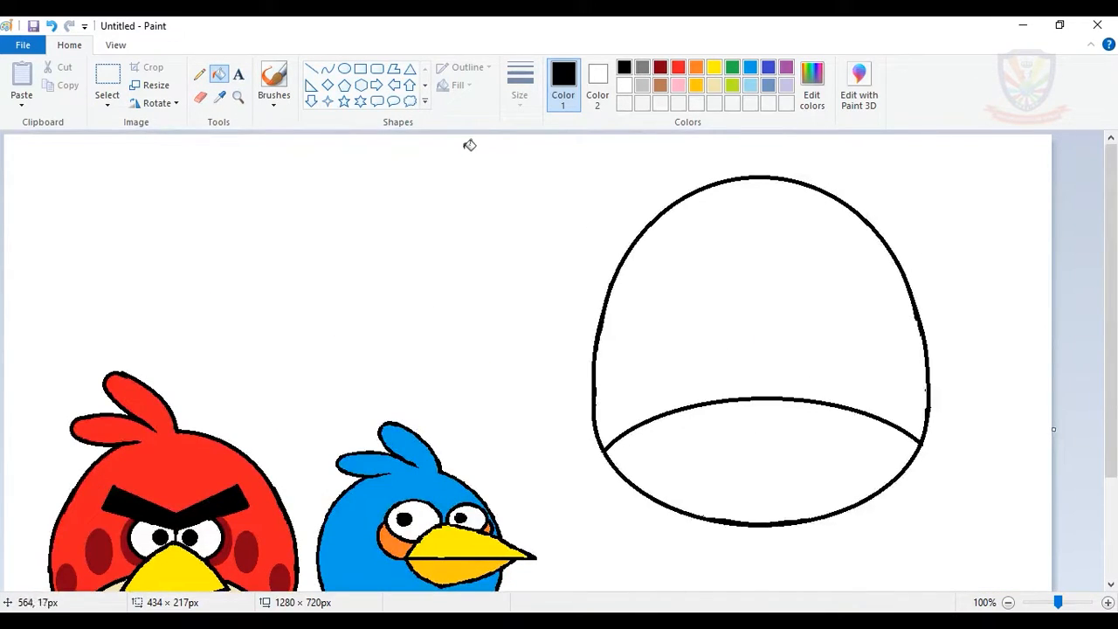
Draw a right triangle about 213 × 50 px above the belly arc, shorten it from its pointed end and centre it on the face
click(311, 85)
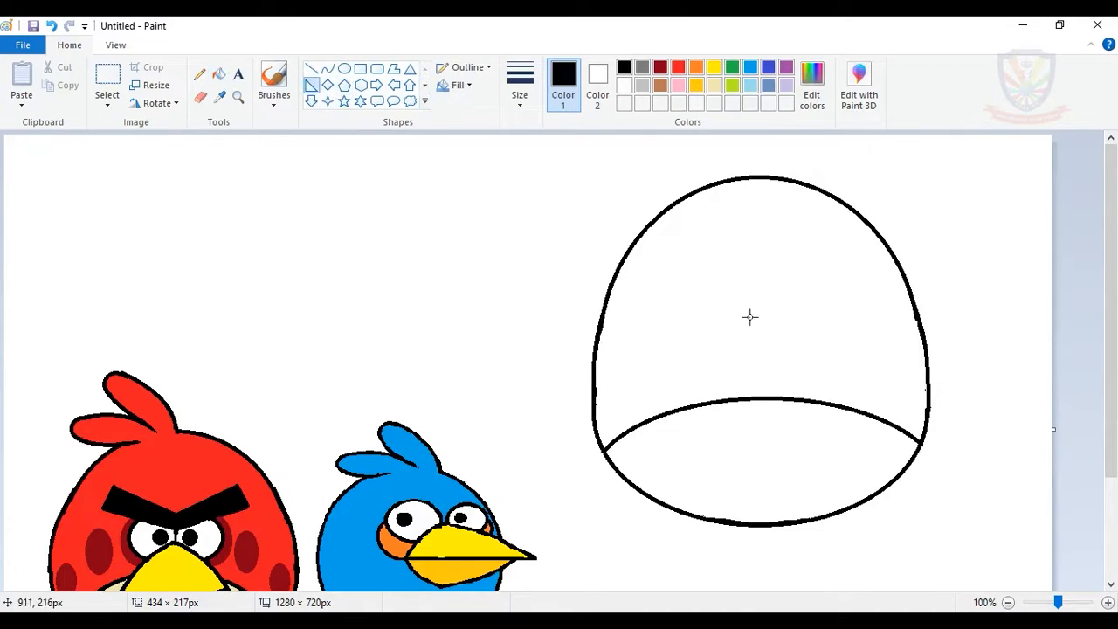
drag(739, 312, 914, 267)
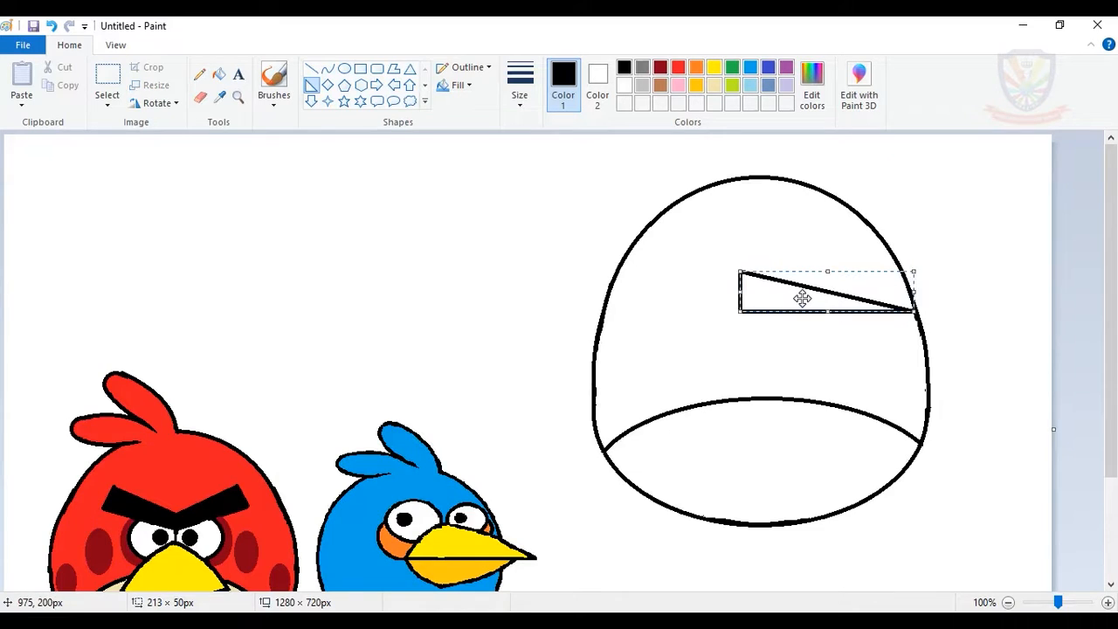
drag(801, 297, 818, 321)
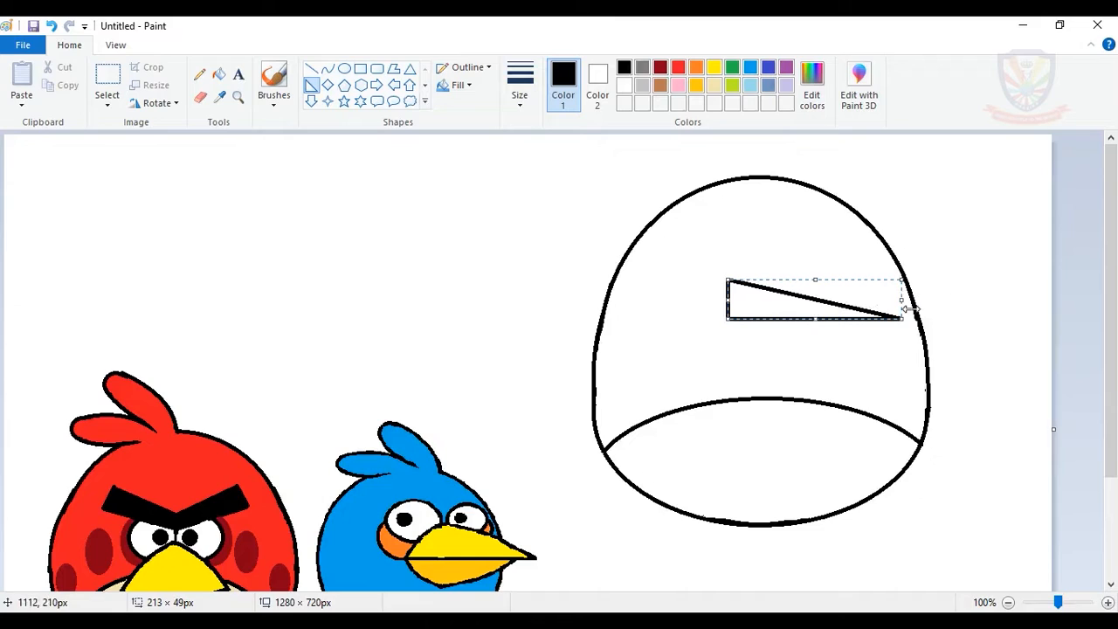
drag(903, 299, 874, 303)
mouse_move(767, 305)
mouse_down()
mouse_move(798, 300)
mouse_move(779, 300)
mouse_up()
click(941, 288)
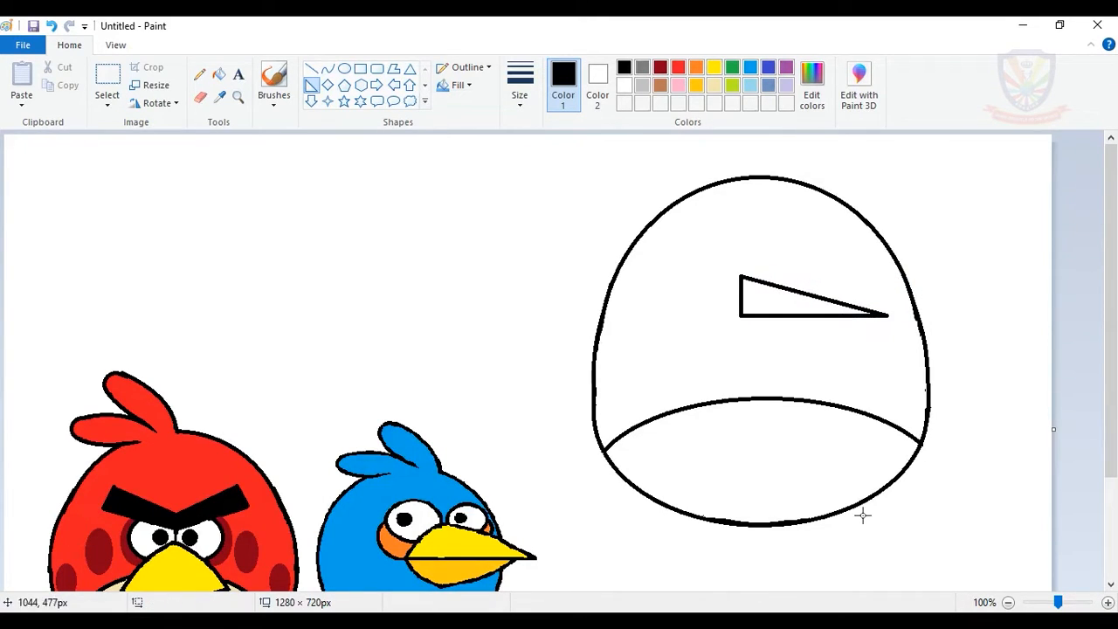
Add straight lines sloping from the triangle's upper corner outward, back to its inside, and along to the pointed tip
click(237, 96)
click(587, 354)
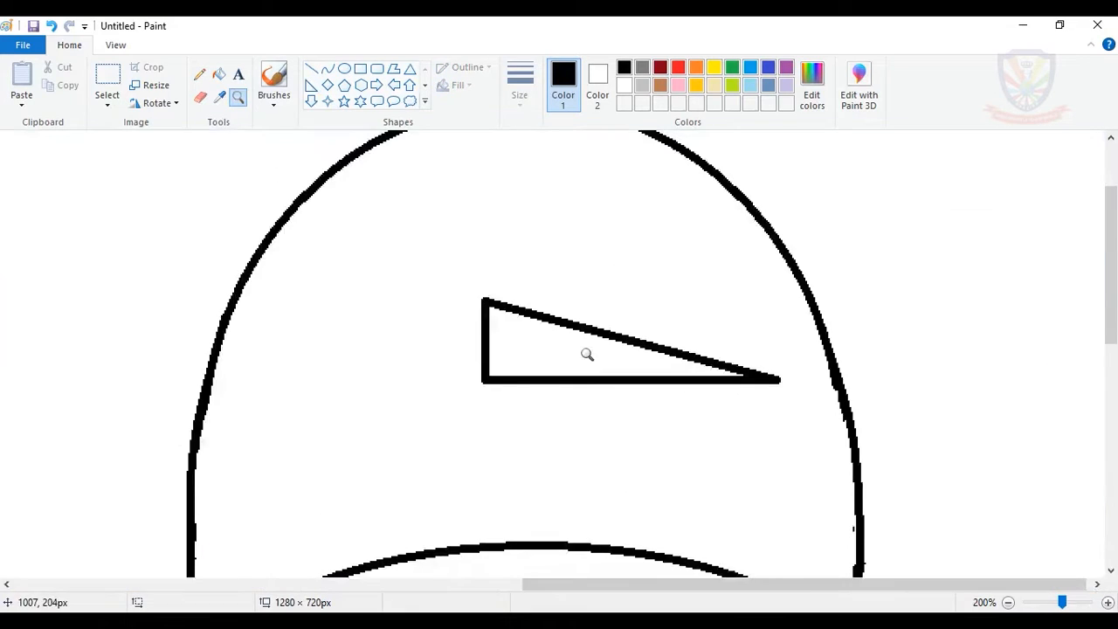
click(312, 68)
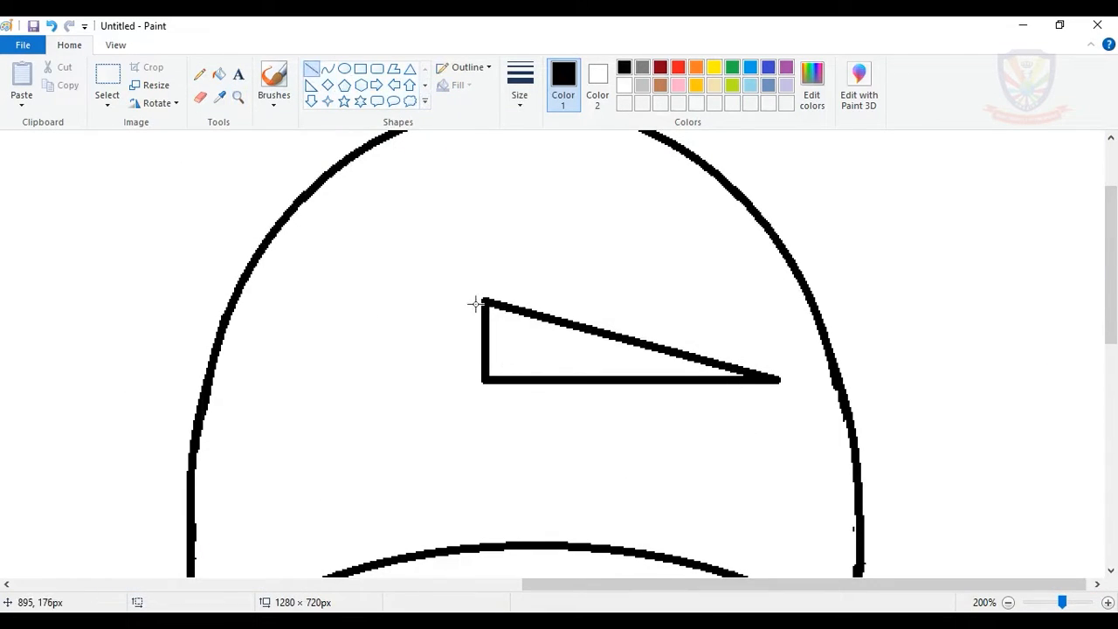
mouse_move(481, 299)
mouse_down()
mouse_move(407, 367)
mouse_move(429, 377)
mouse_move(497, 358)
mouse_move(756, 377)
mouse_up()
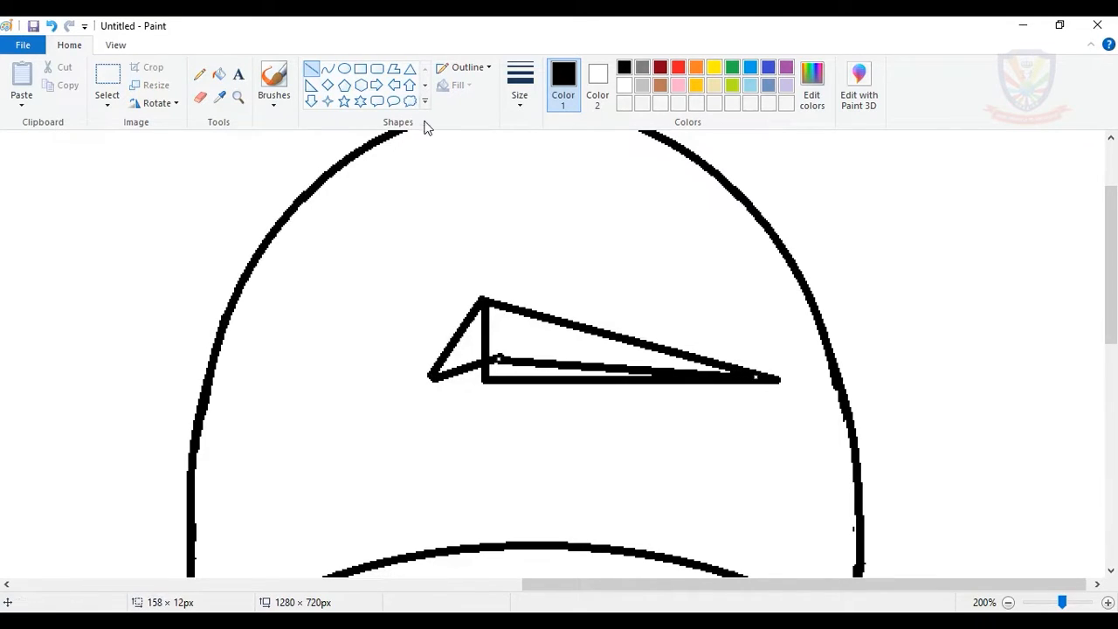
Erase the triangle's vertical and bottom edges and its long tip, and close the end with a slanted line about 31 × 21 px
click(201, 98)
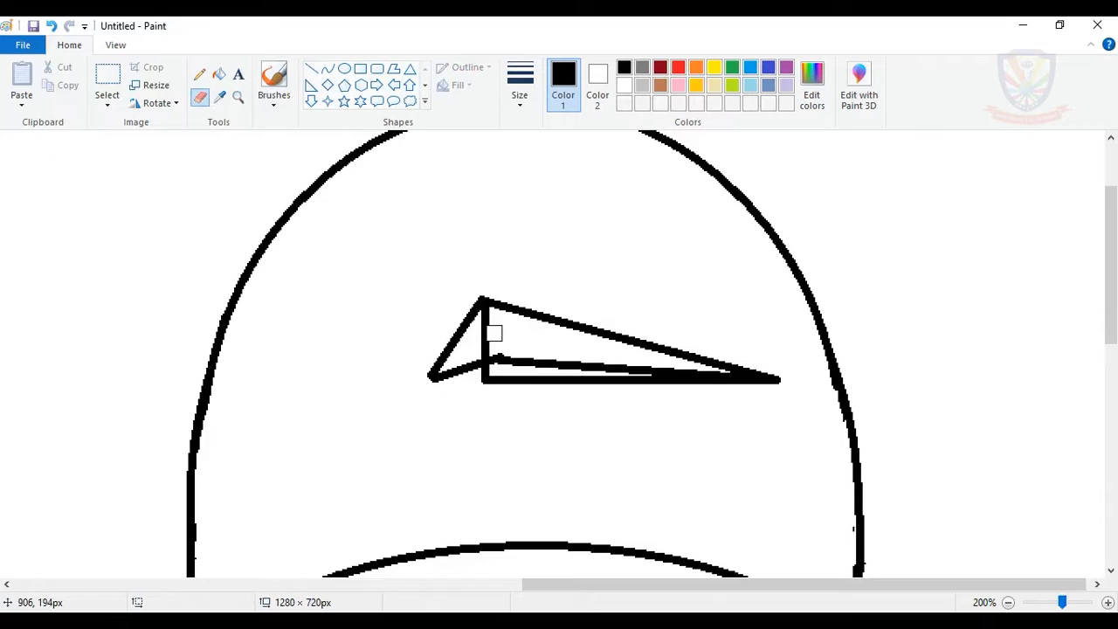
mouse_move(495, 333)
mouse_down()
mouse_move(494, 380)
mouse_move(725, 394)
mouse_move(781, 375)
mouse_move(743, 383)
mouse_move(723, 363)
mouse_move(654, 338)
mouse_move(662, 353)
mouse_move(698, 356)
mouse_move(688, 388)
mouse_move(648, 382)
mouse_move(705, 387)
mouse_move(715, 363)
mouse_up()
mouse_move(646, 343)
mouse_down()
mouse_move(704, 369)
mouse_move(666, 369)
mouse_move(681, 373)
mouse_up()
click(312, 69)
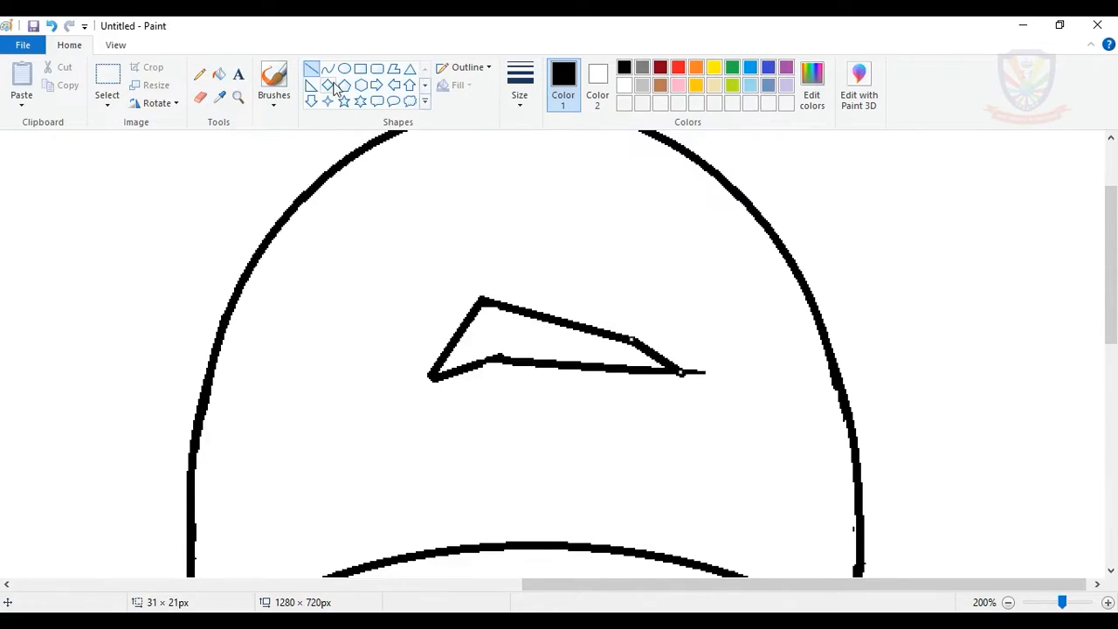
Erase the upper beak's lower edge and redraw it as an upward-bowed curve about 145 px wide
click(200, 97)
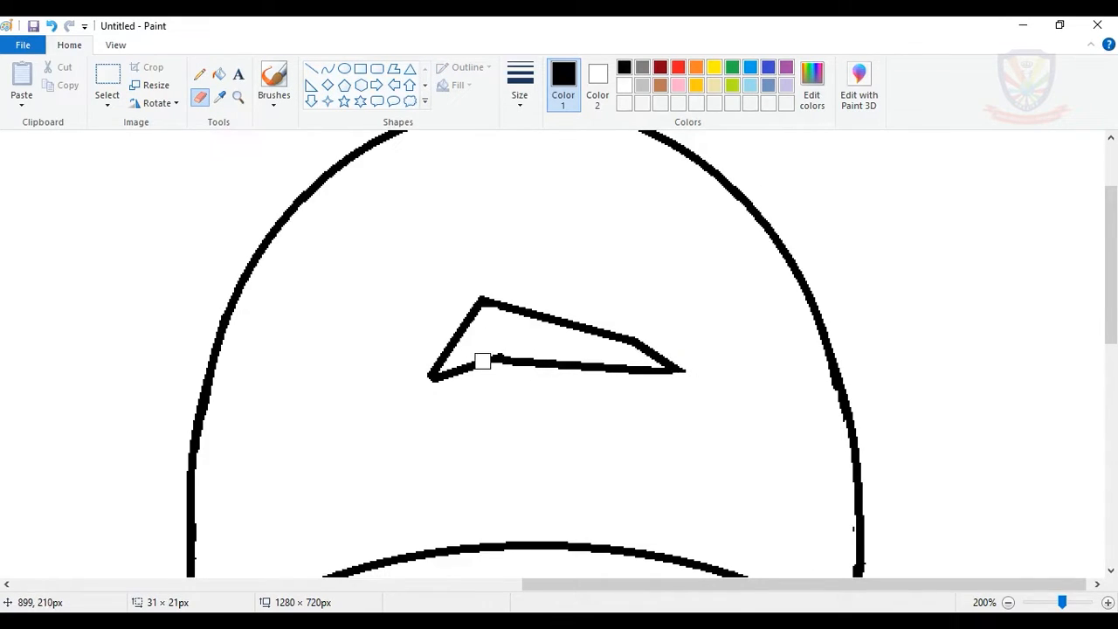
drag(481, 362, 668, 371)
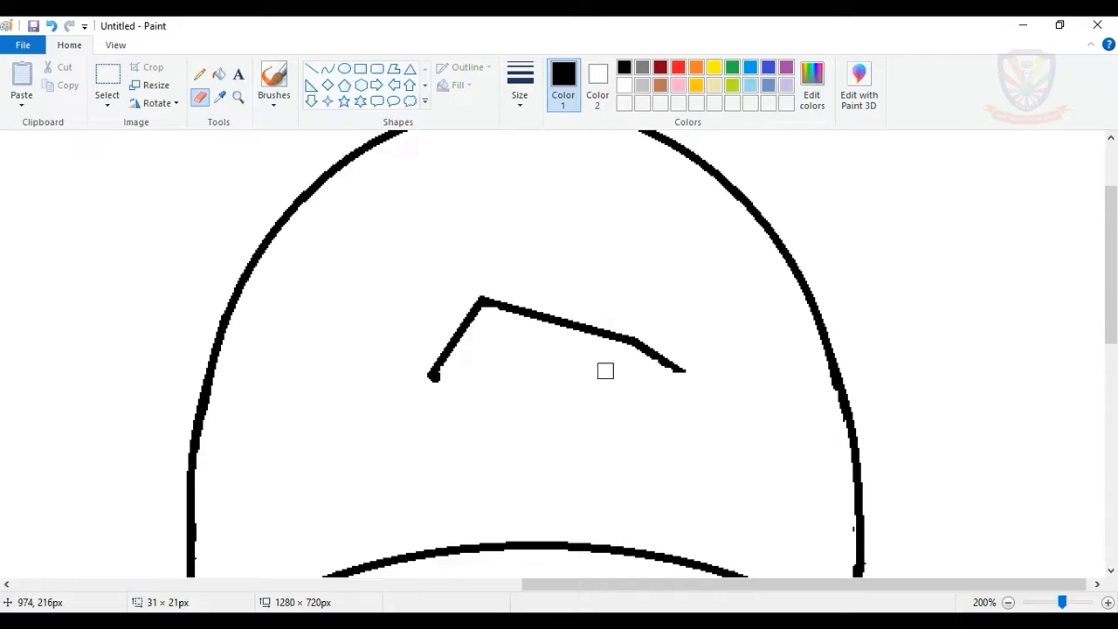
click(327, 69)
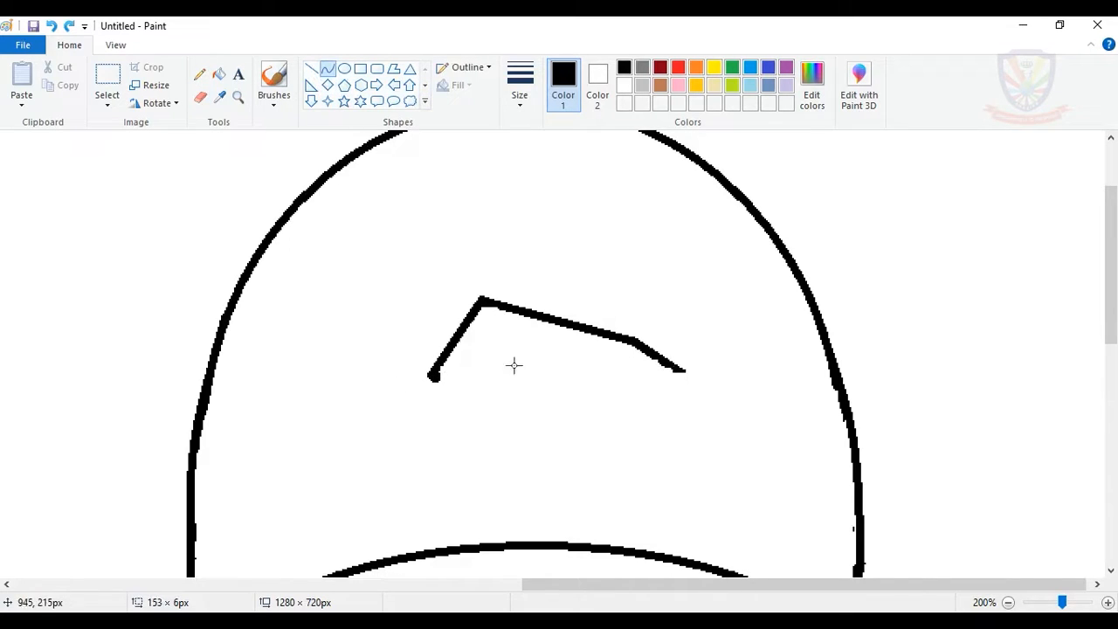
drag(434, 376, 682, 370)
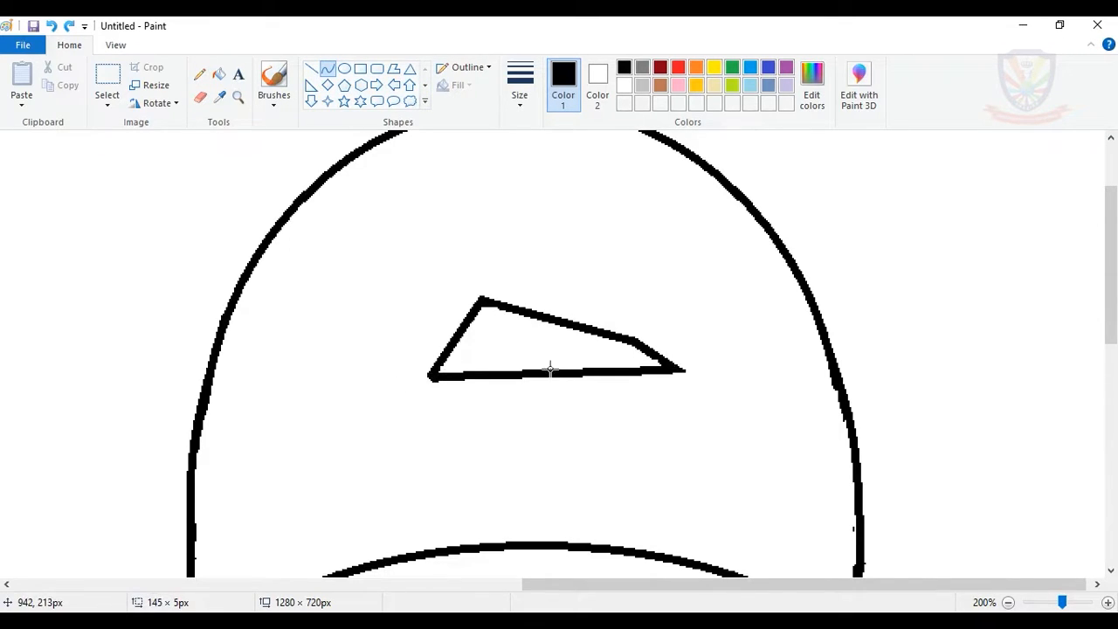
drag(535, 369, 511, 347)
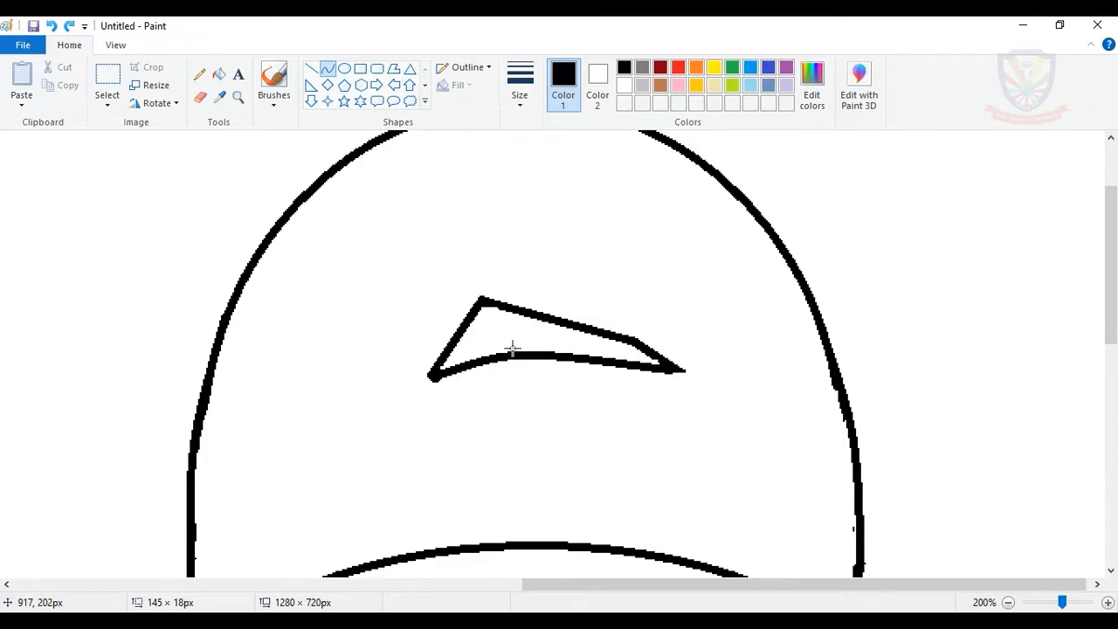
click(503, 322)
Draw the lower beak under the curved edge with straight segments and a rounded corner rising back to the upper beak
click(311, 68)
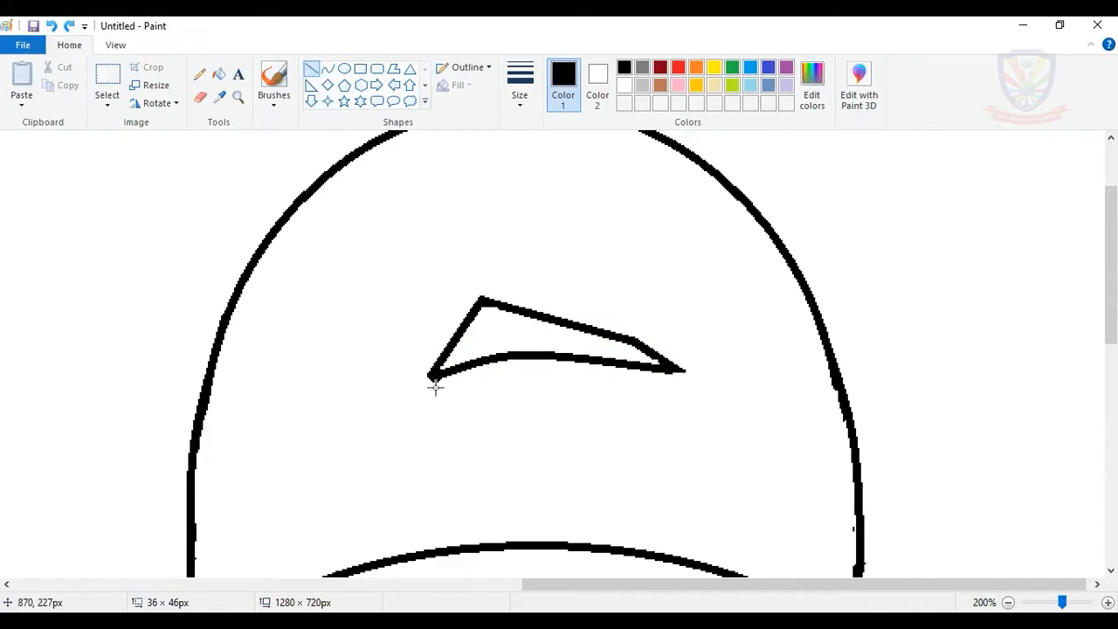
mouse_move(429, 377)
mouse_down()
mouse_move(476, 455)
mouse_move(573, 468)
mouse_move(568, 457)
mouse_move(640, 367)
mouse_move(659, 373)
mouse_move(648, 367)
mouse_move(619, 404)
mouse_move(623, 419)
mouse_up()
click(327, 68)
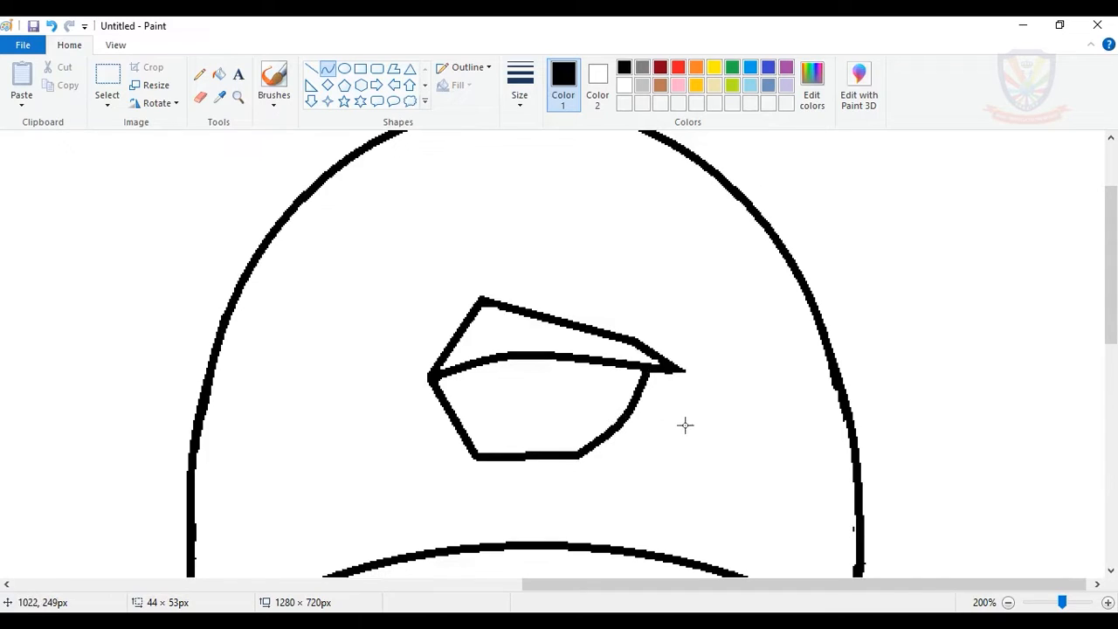
click(628, 424)
click(694, 437)
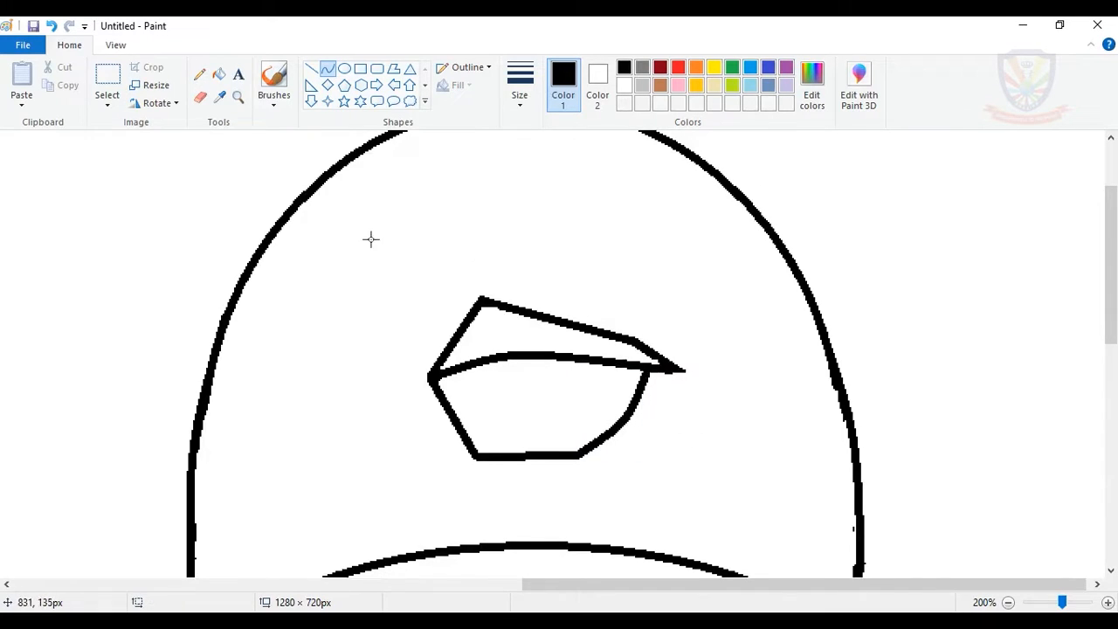
Select the whole beak with a rectangle about 209 × 142 px and move it slightly right and up inside the body
scroll(394, 239, up, 2)
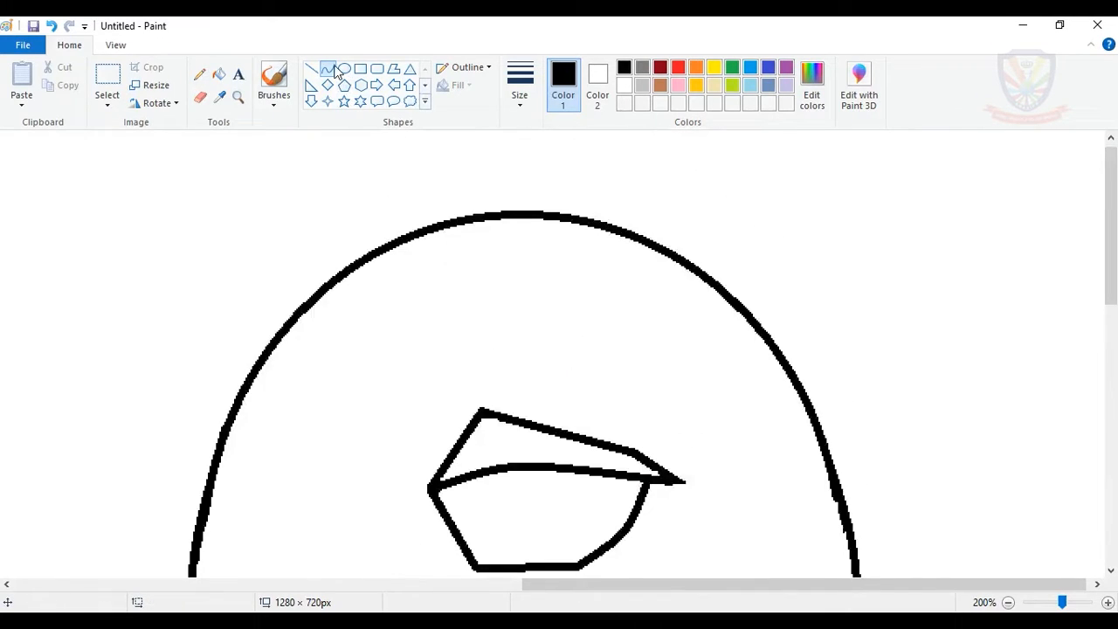
click(344, 68)
click(107, 83)
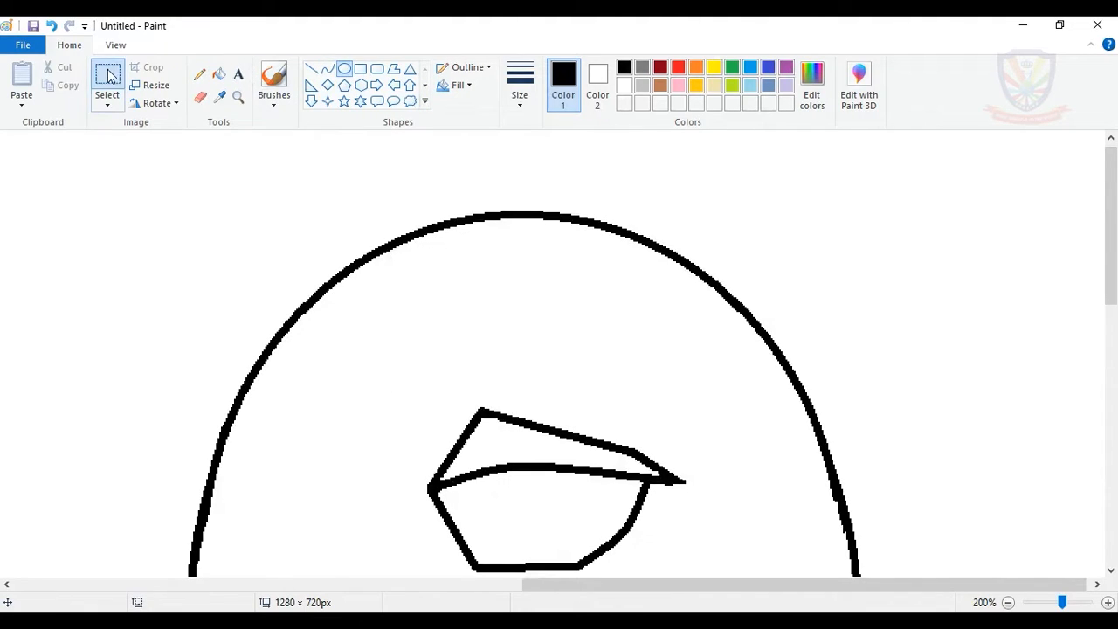
scroll(412, 353, down, 2)
drag(379, 254, 717, 489)
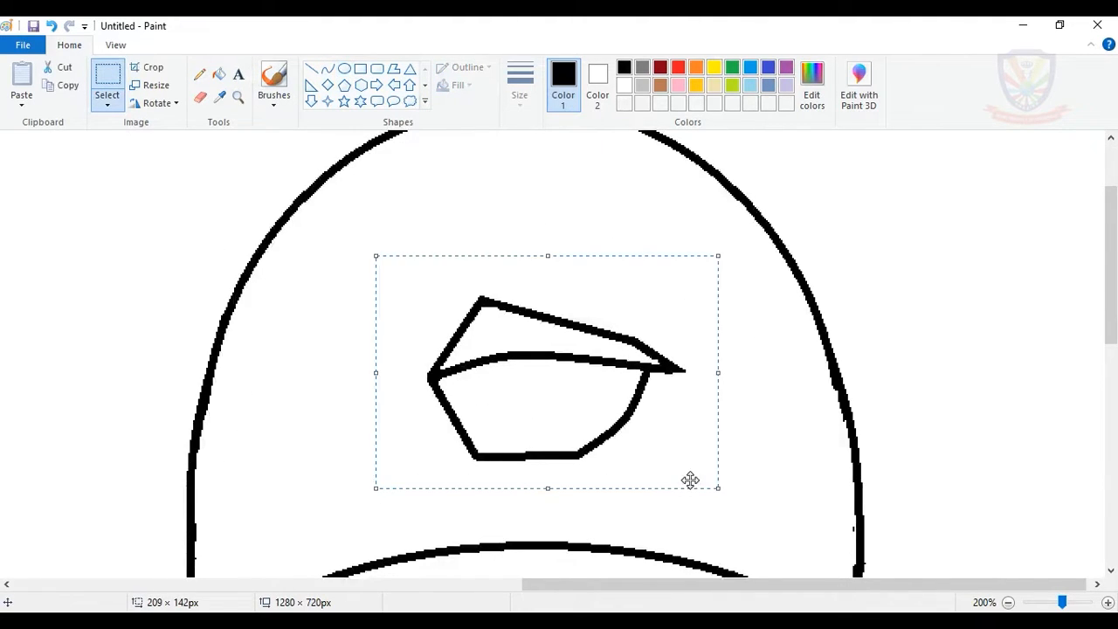
drag(550, 399, 606, 387)
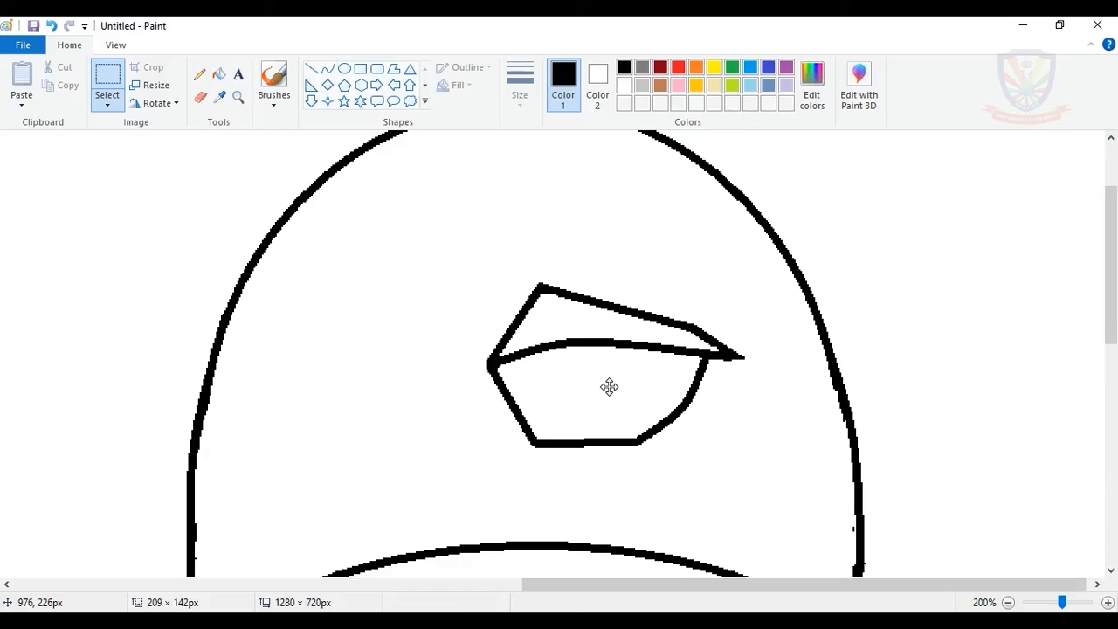
click(806, 457)
Draw the left eye as an oval outline about 94 × 76 px and position it above and left of the beak
scroll(664, 445, up, 2)
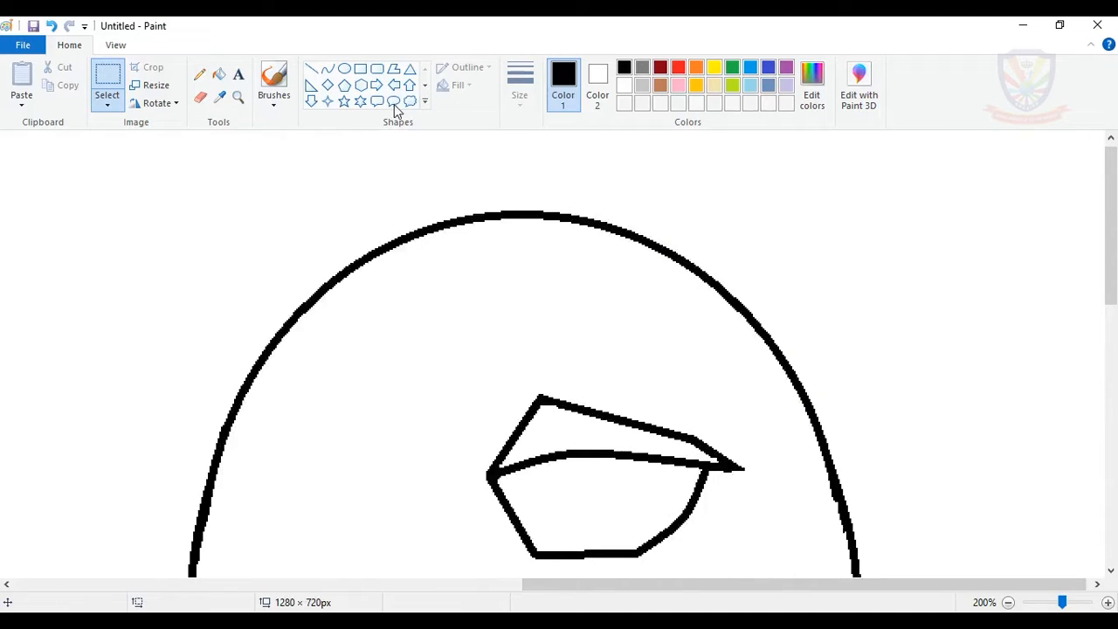
click(344, 68)
mouse_move(394, 323)
mouse_down()
mouse_move(496, 420)
mouse_move(512, 424)
mouse_move(527, 404)
mouse_up()
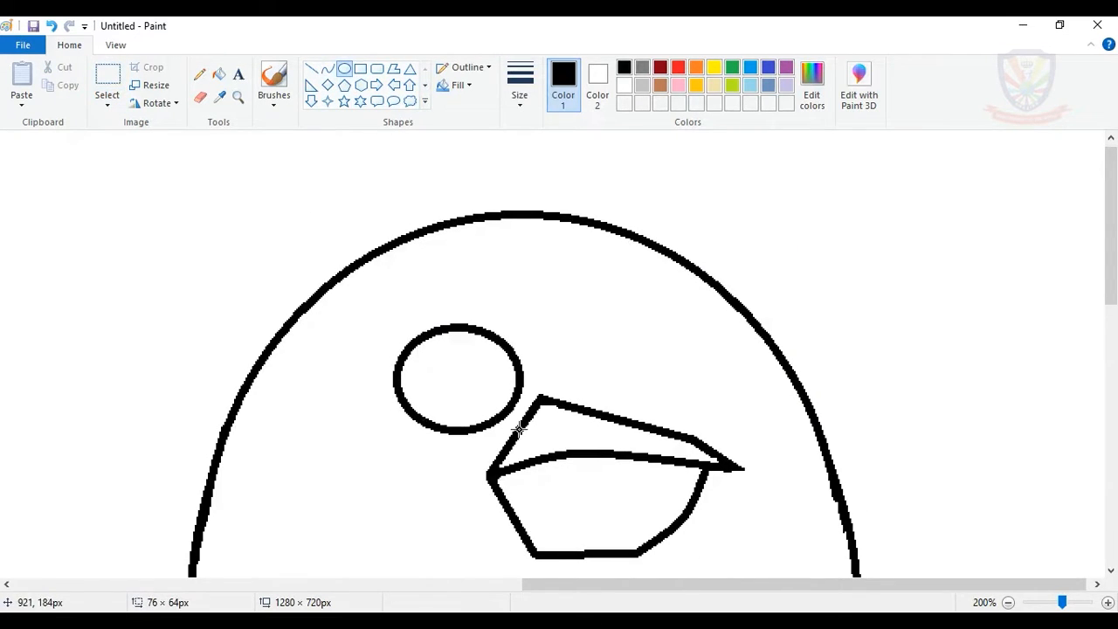
drag(394, 405, 362, 449)
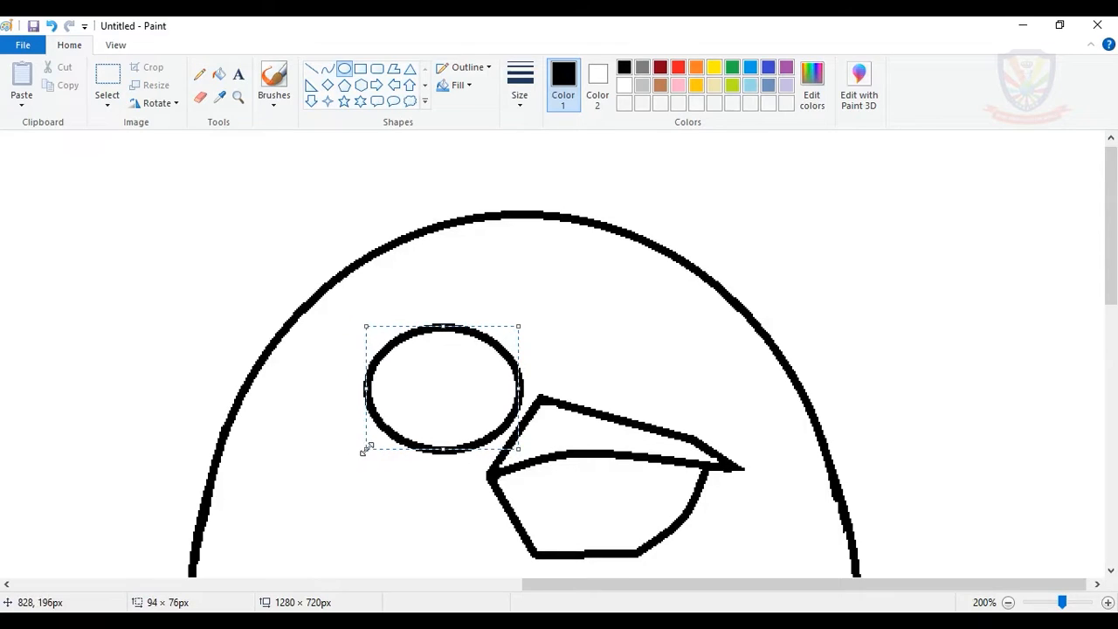
drag(494, 380, 474, 361)
Draw the right eye as an oval outline about 85 × 64 px just above the beak, near the body's right edge
drag(592, 320, 731, 423)
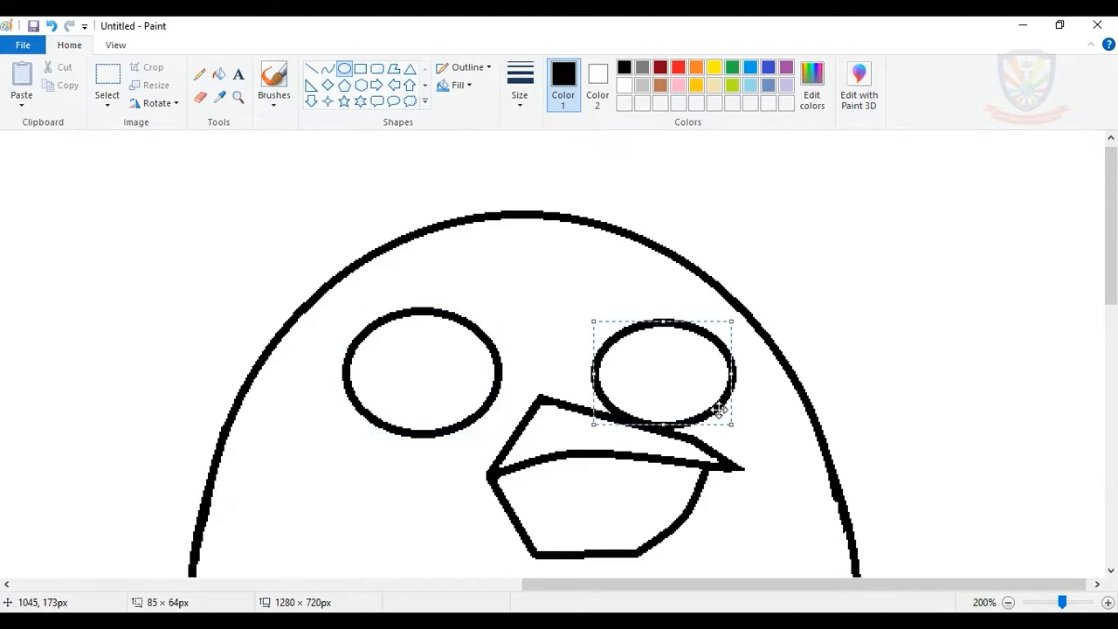
drag(662, 369, 682, 365)
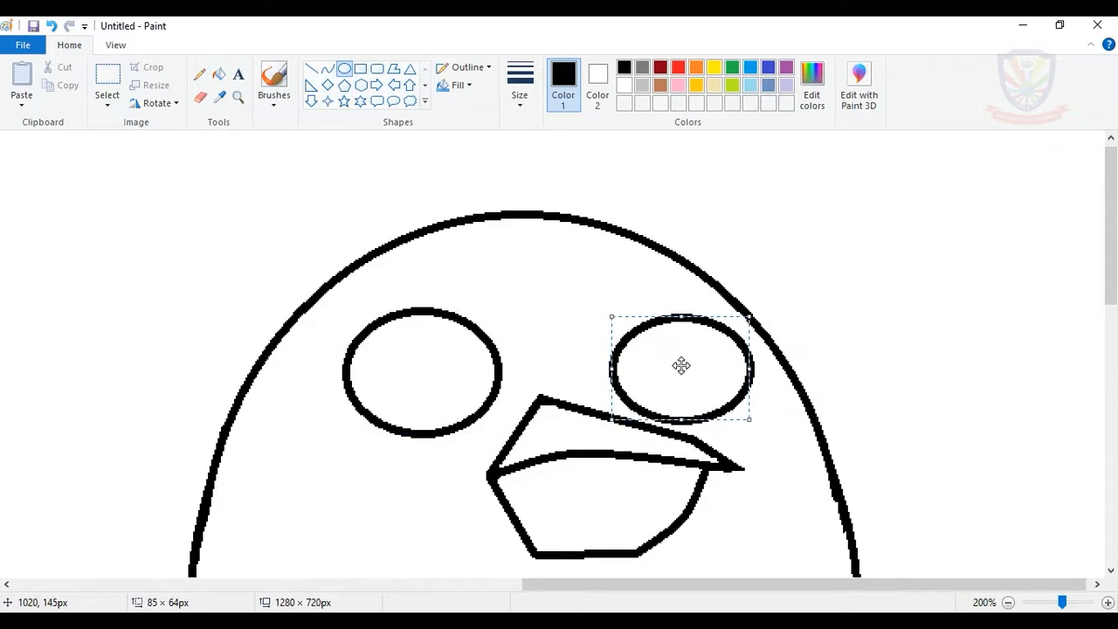
click(782, 277)
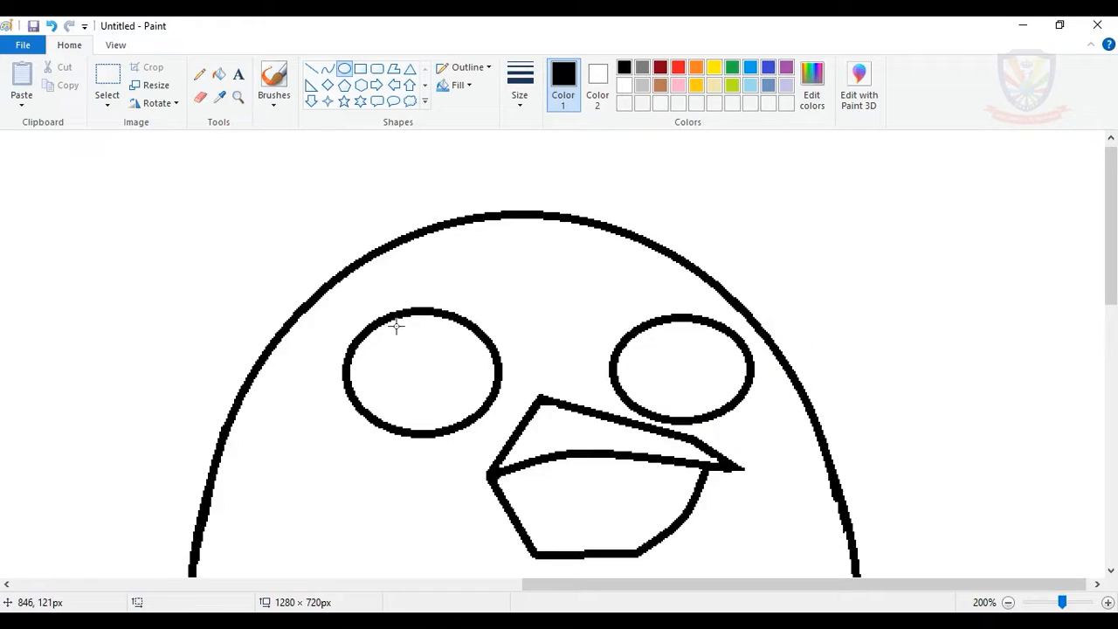
Draw a smaller circle inside each eye, touching the upper edge on the side nearest the beak
drag(395, 325, 484, 409)
drag(445, 374, 449, 362)
click(680, 371)
mouse_move(633, 382)
mouse_down()
mouse_move(713, 312)
mouse_move(671, 354)
mouse_up()
click(662, 299)
Add small pupil circles about 16 px wide inside both inner eye circles, nudging the right one toward the beak side
drag(434, 333, 464, 361)
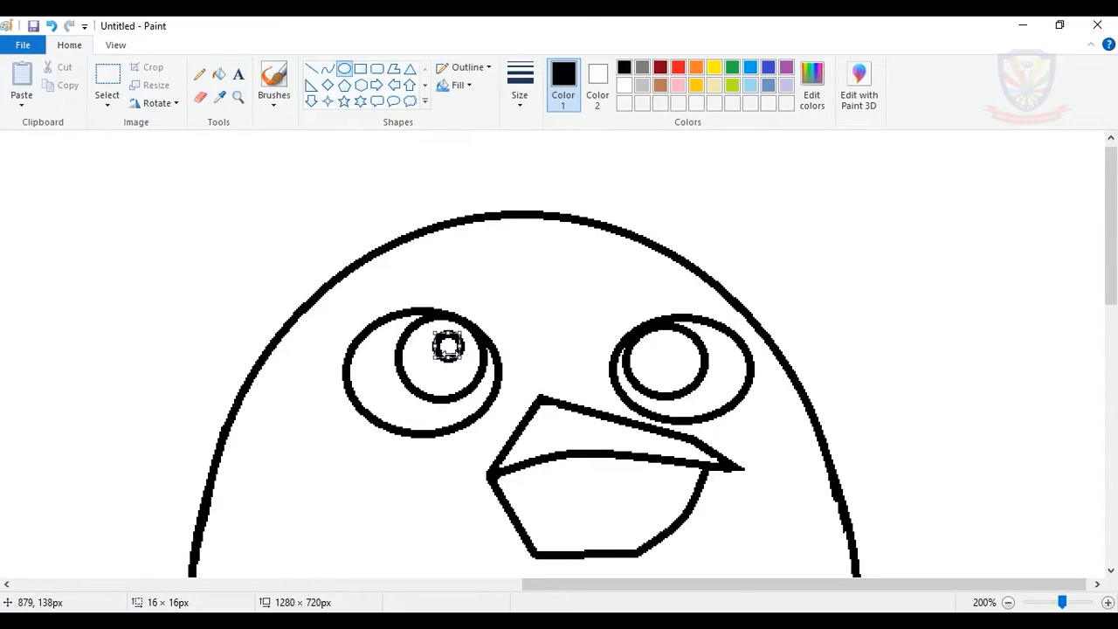
drag(645, 366, 677, 336)
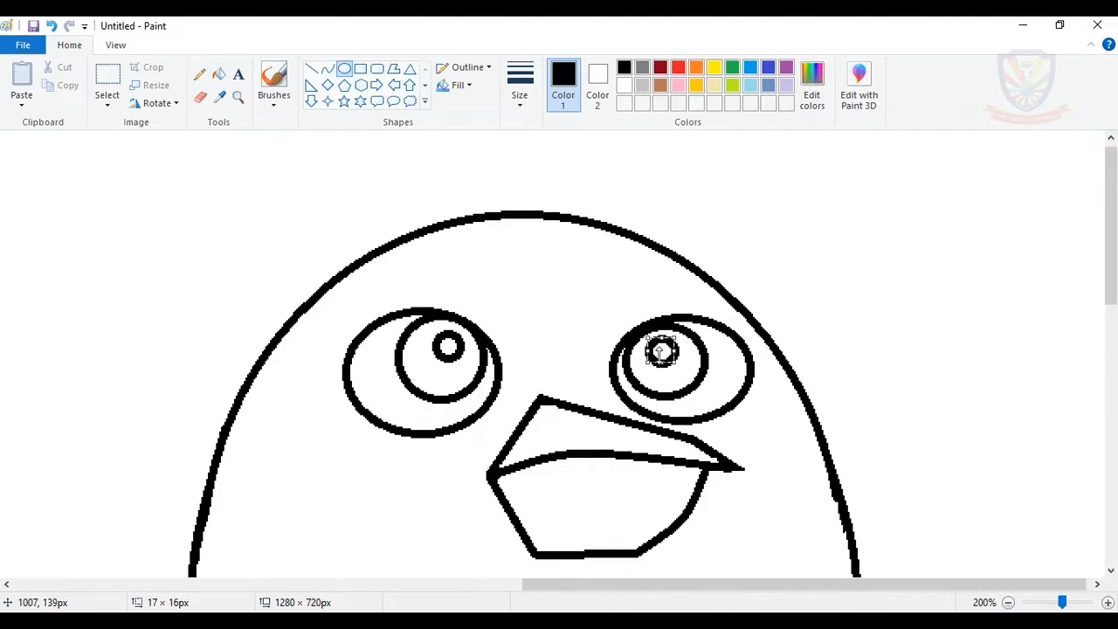
click(1107, 603)
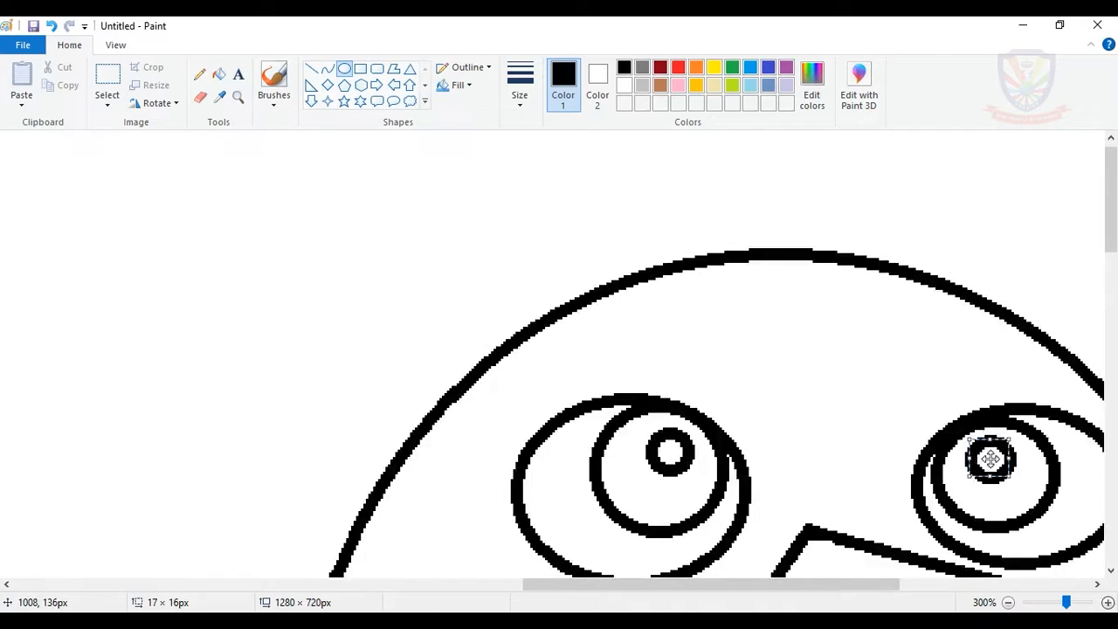
drag(985, 460, 978, 460)
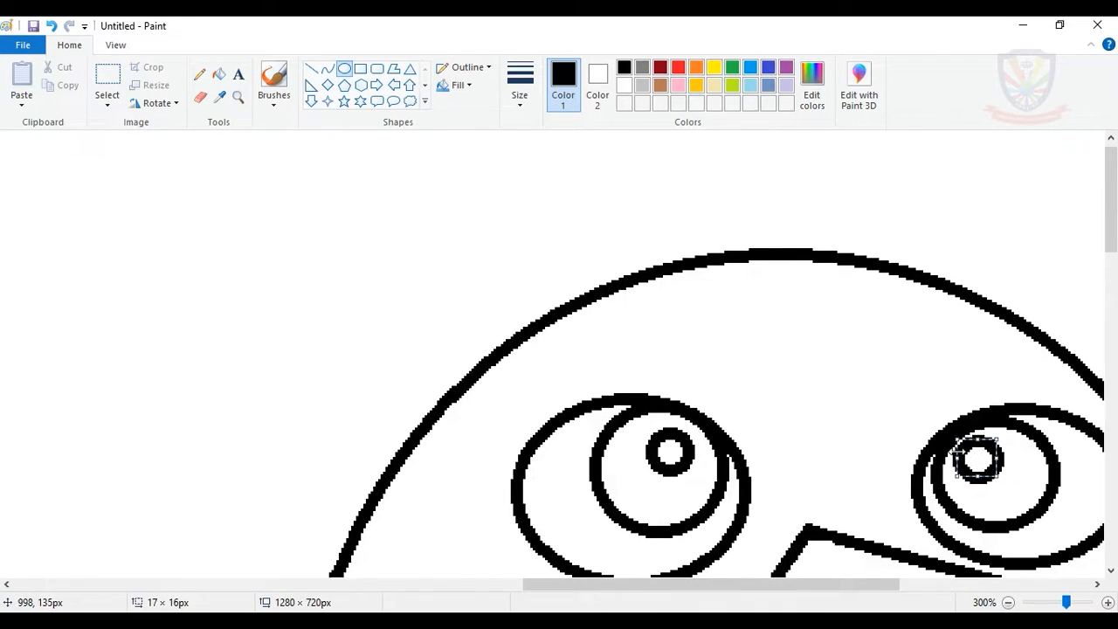
click(888, 408)
drag(711, 584, 788, 584)
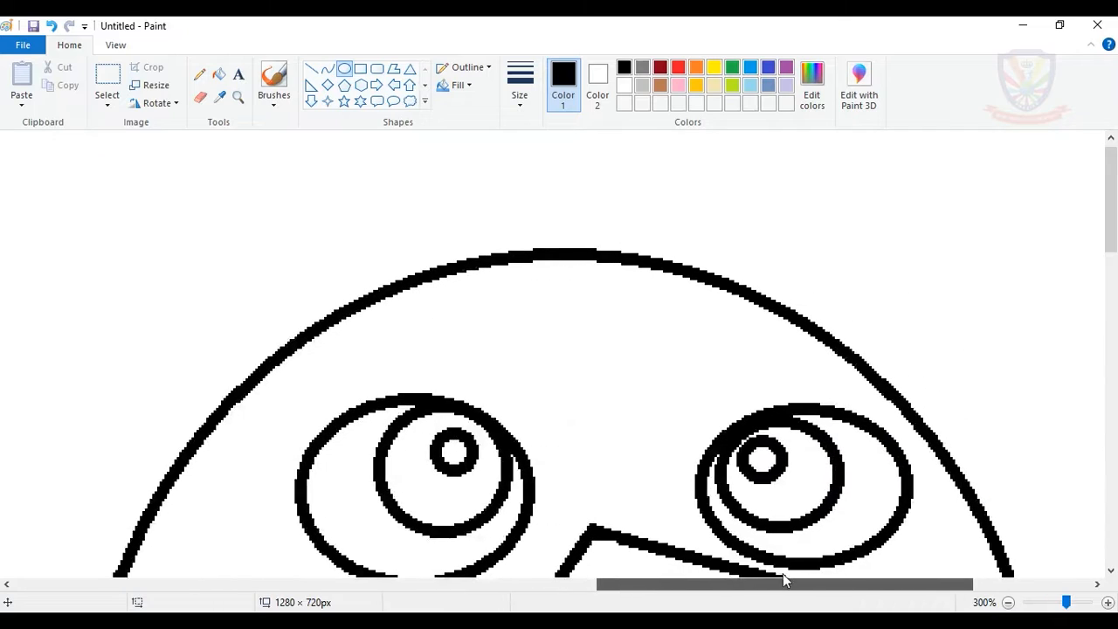
Set the line drawing color to a custom orange-red of red 255, green 54, blue 4
click(312, 68)
click(696, 67)
click(812, 83)
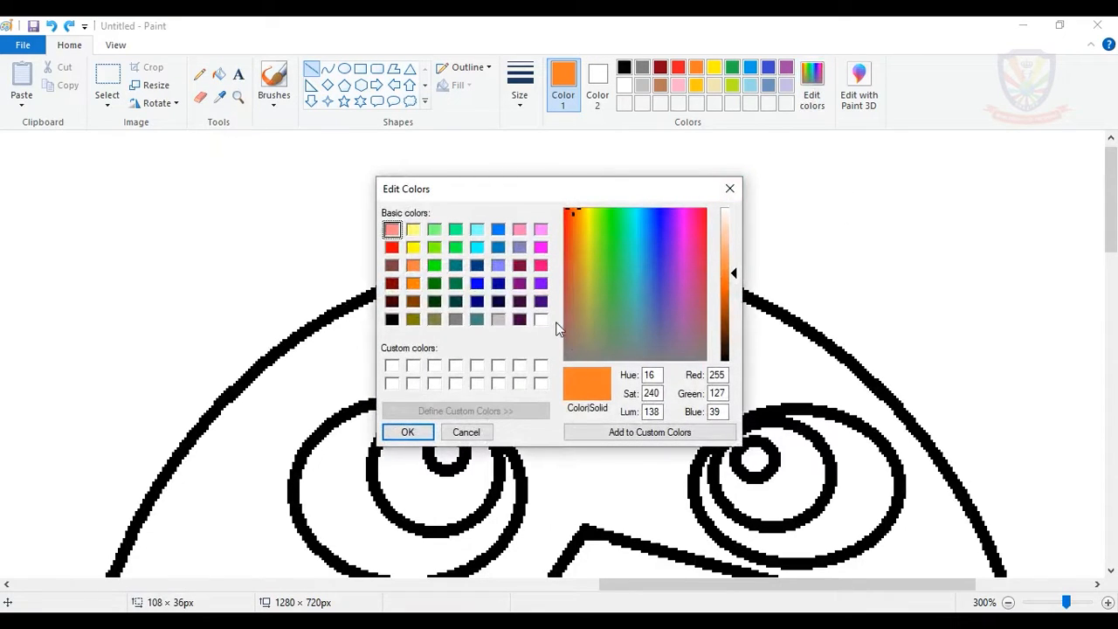
click(570, 207)
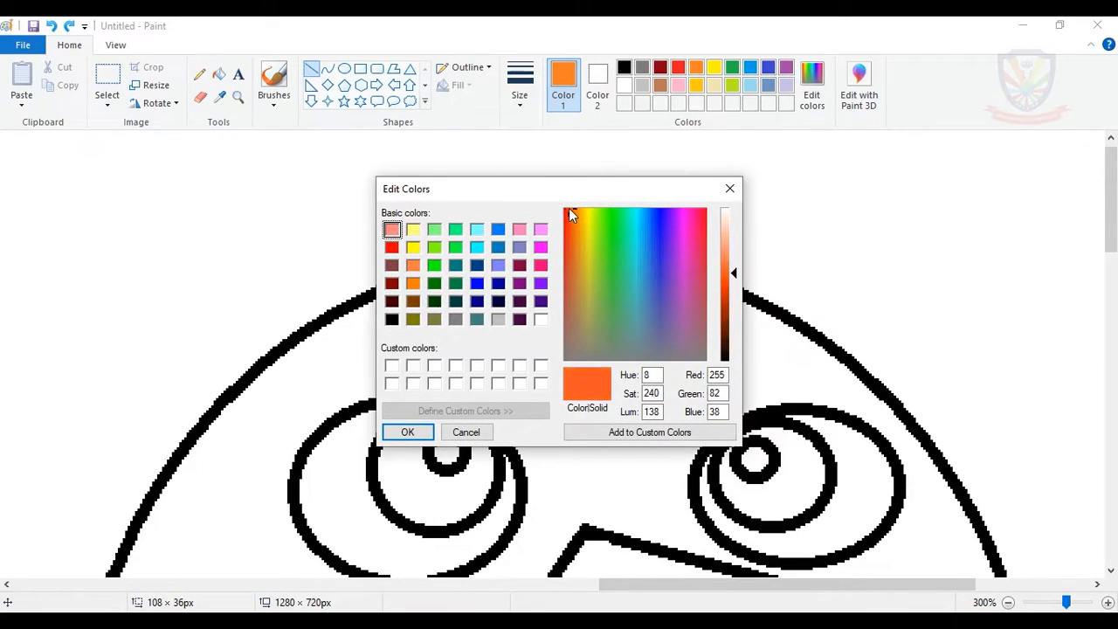
drag(735, 279, 734, 286)
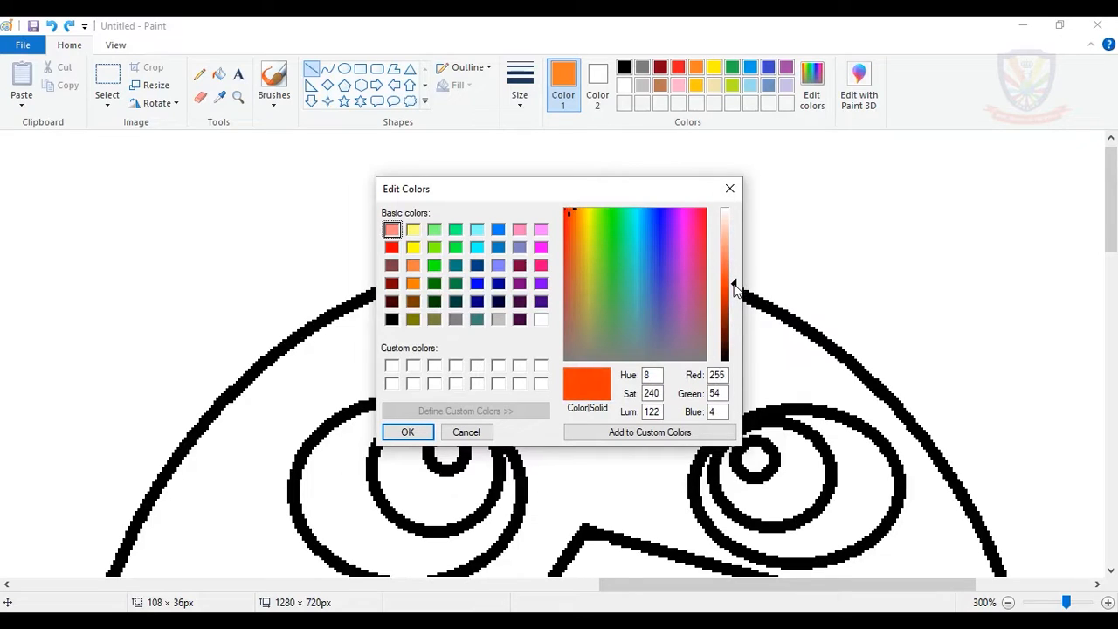
click(424, 432)
Outline two slanted four-sided eyebrows above the eyes with orange-red lines, sloping down toward the beak
mouse_move(251, 345)
mouse_down()
mouse_move(526, 425)
mouse_move(534, 387)
mouse_move(257, 295)
mouse_move(271, 296)
mouse_move(254, 343)
mouse_up()
drag(711, 438, 968, 374)
mouse_move(704, 438)
mouse_down()
mouse_move(700, 401)
mouse_move(949, 318)
mouse_move(707, 405)
mouse_move(956, 337)
mouse_move(949, 331)
mouse_move(968, 374)
mouse_up()
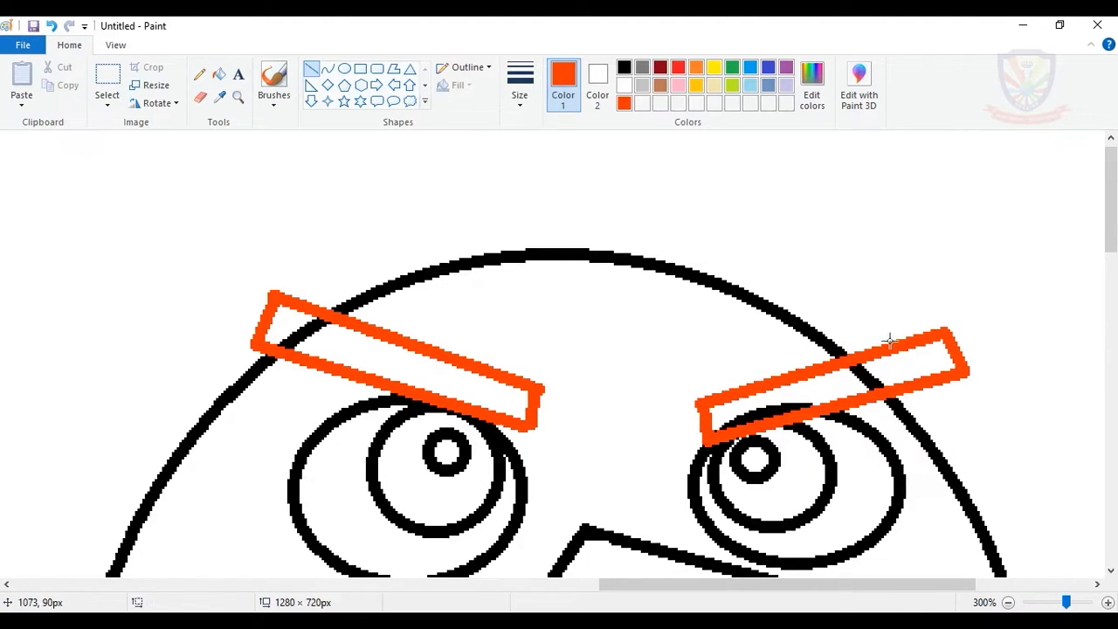
scroll(525, 260, down, 3)
click(218, 73)
click(696, 68)
click(297, 223)
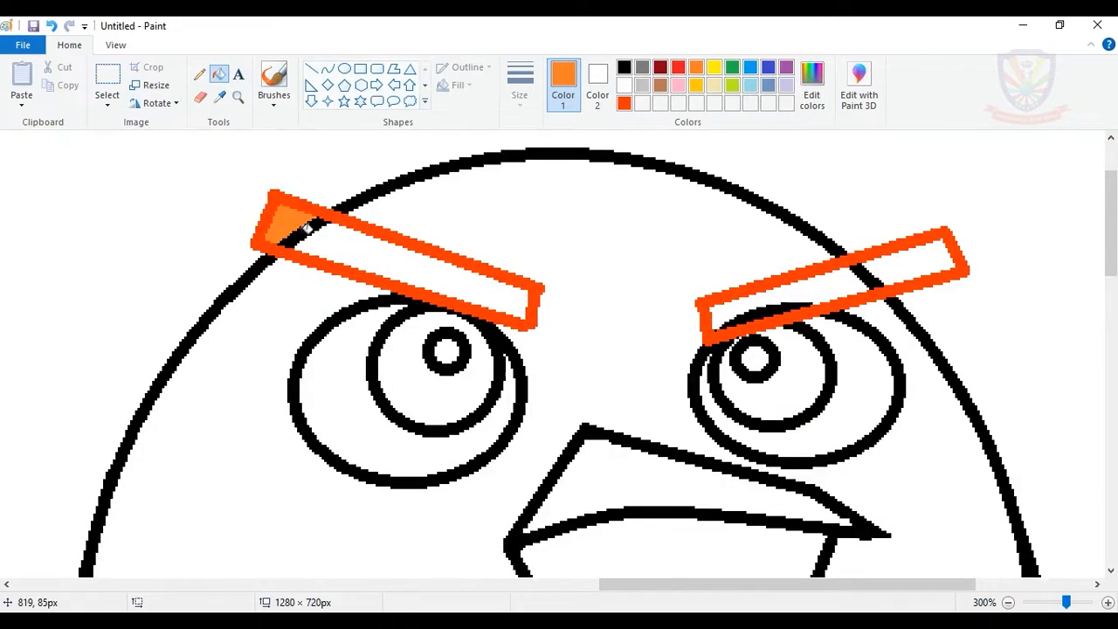
key(ctrl+z)
Fill all sections of both eyebrows with the custom orange-red color
click(624, 103)
click(284, 223)
click(402, 262)
click(751, 297)
click(908, 253)
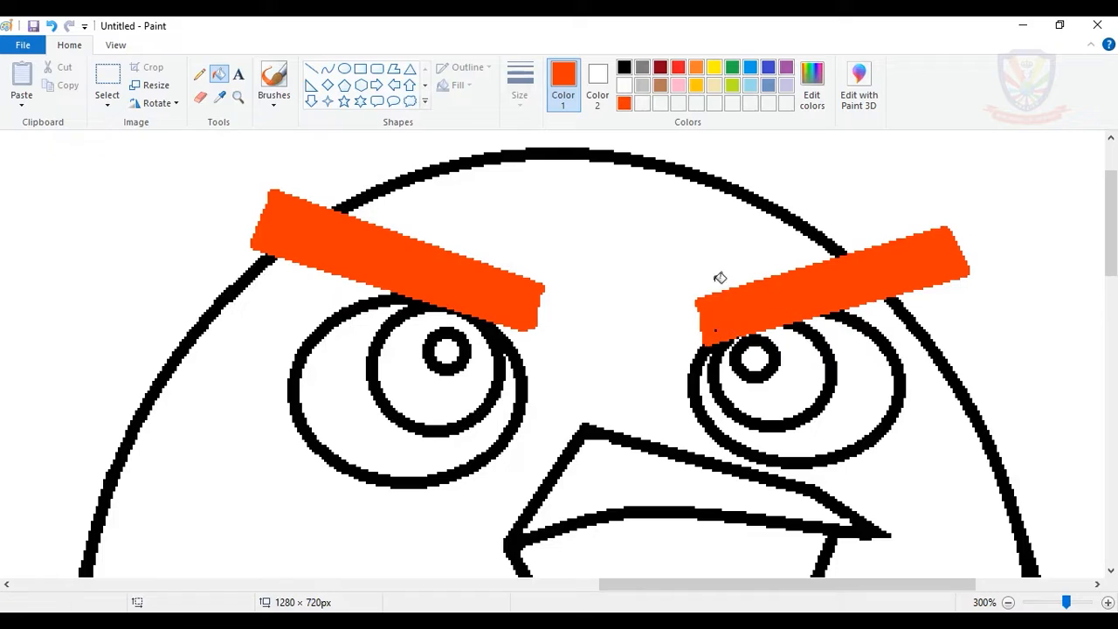
Fill the outer area of both eyes with dark gray, leaving the inner circles white
scroll(580, 273, down, 2)
click(642, 69)
click(341, 288)
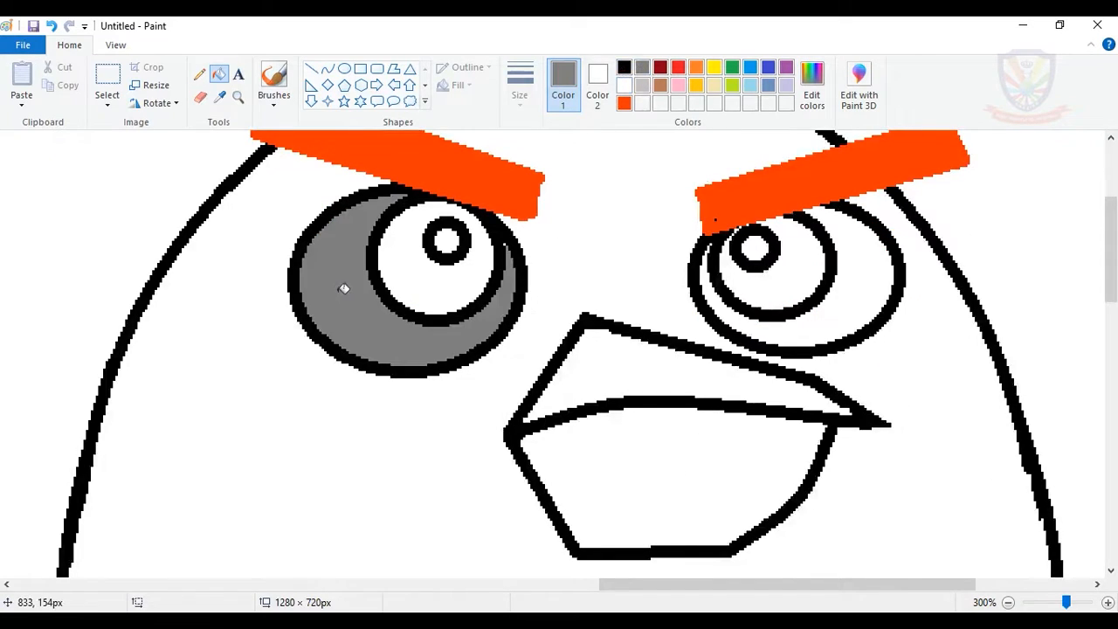
click(802, 306)
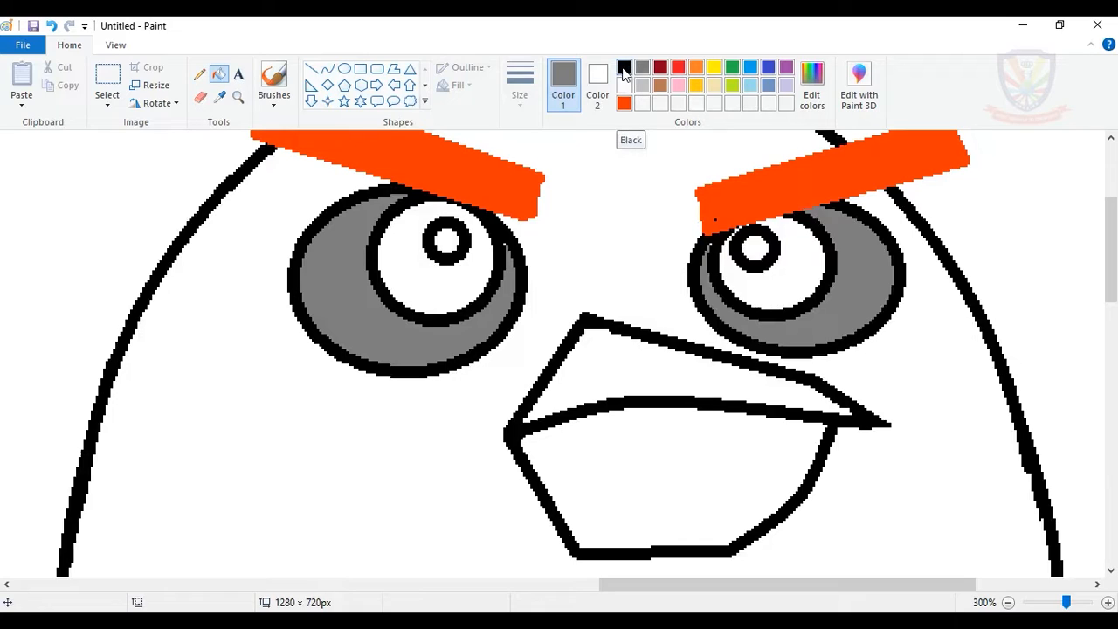
Create a custom near-black color with red, green and blue at 20 and fill the body with it
click(812, 87)
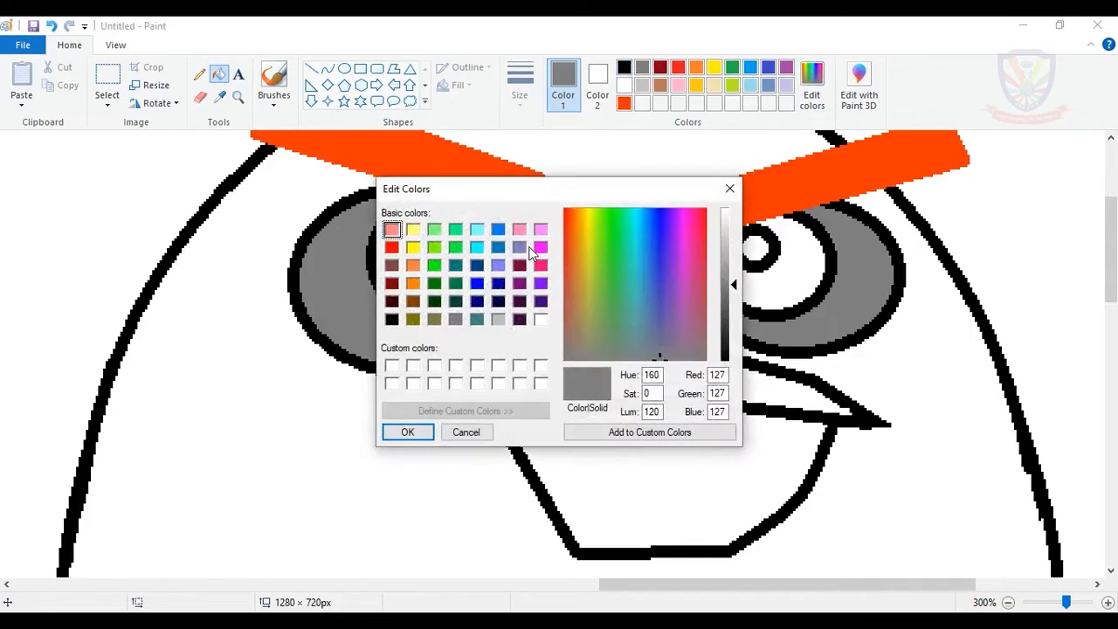
click(393, 320)
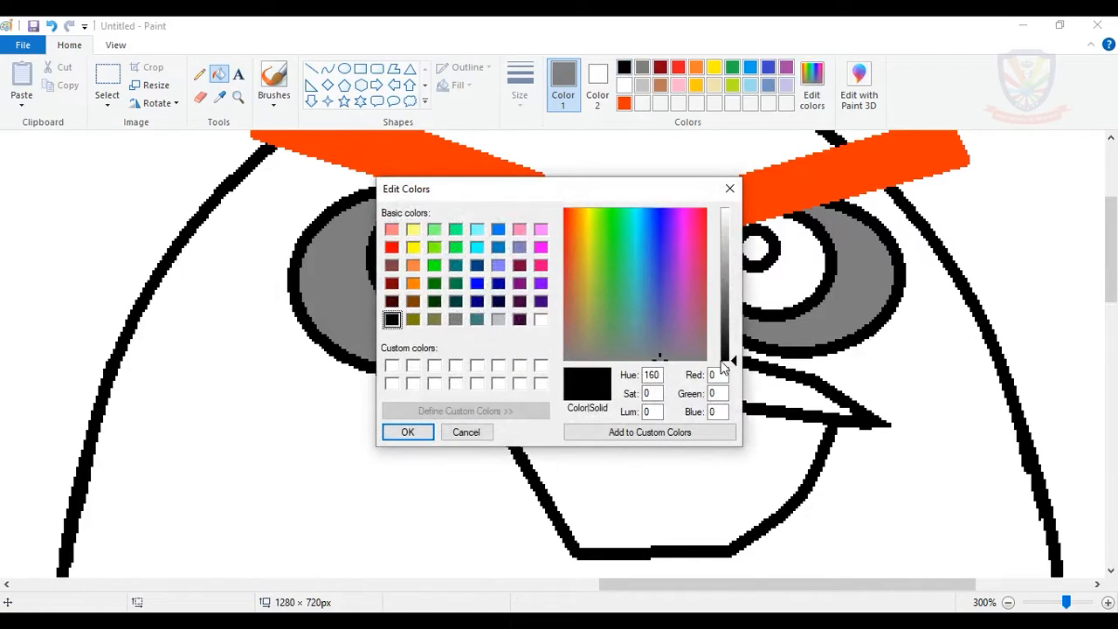
drag(738, 362, 738, 355)
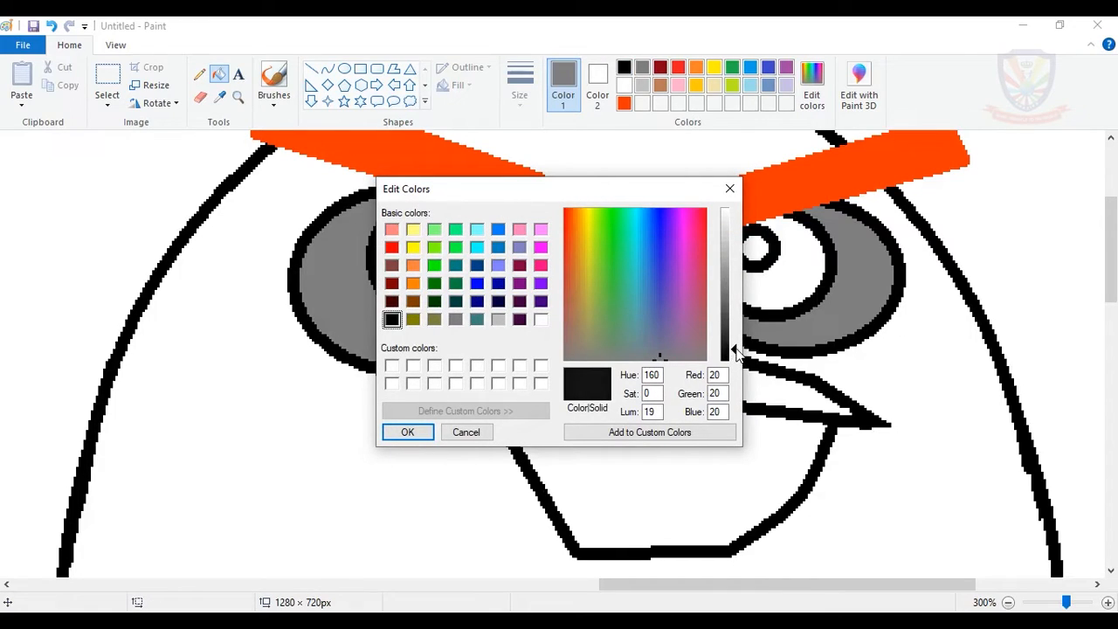
click(407, 431)
click(320, 399)
Fill the bird's belly below the curved line with dark gray
scroll(323, 398, down, 4)
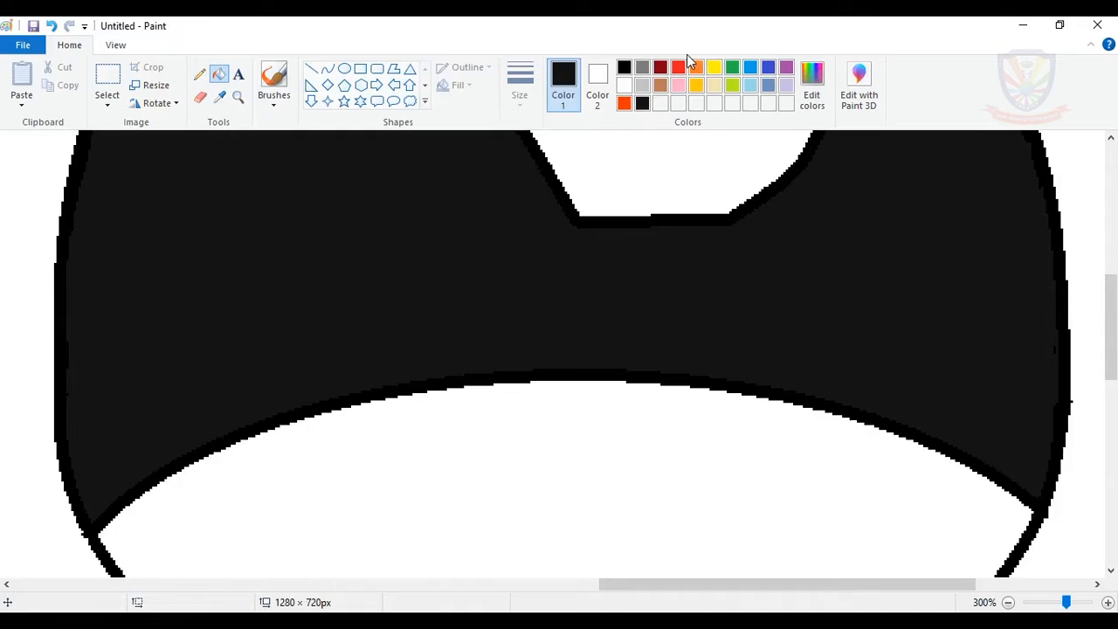
click(646, 70)
scroll(609, 247, up, 3)
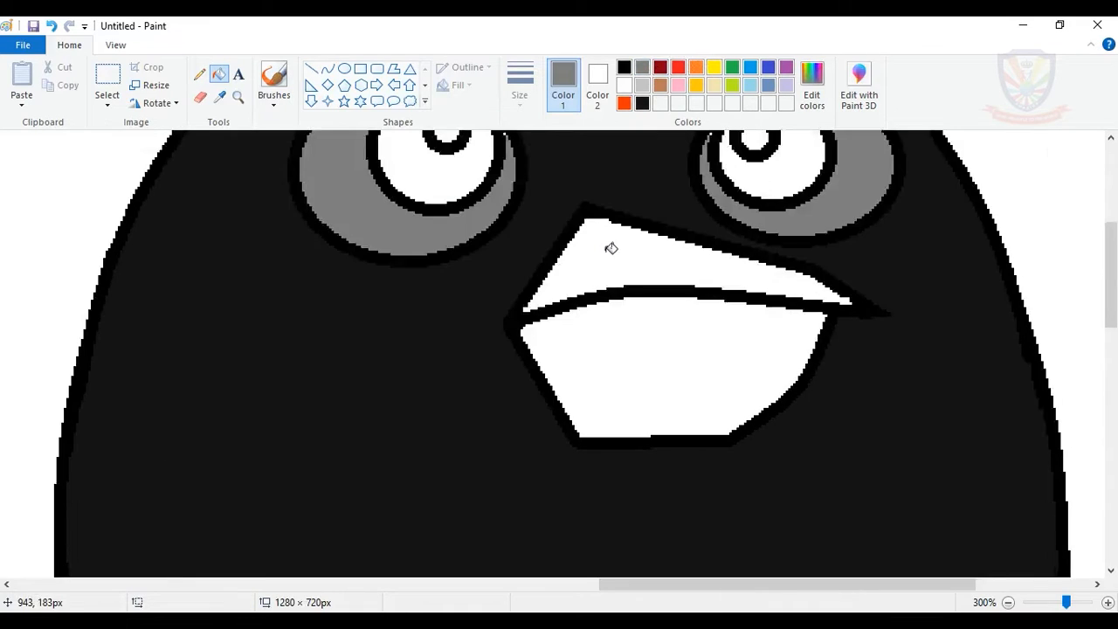
scroll(600, 344, down, 3)
click(612, 400)
Fill the upper and lower beak with the gold palette color
scroll(524, 350, up, 3)
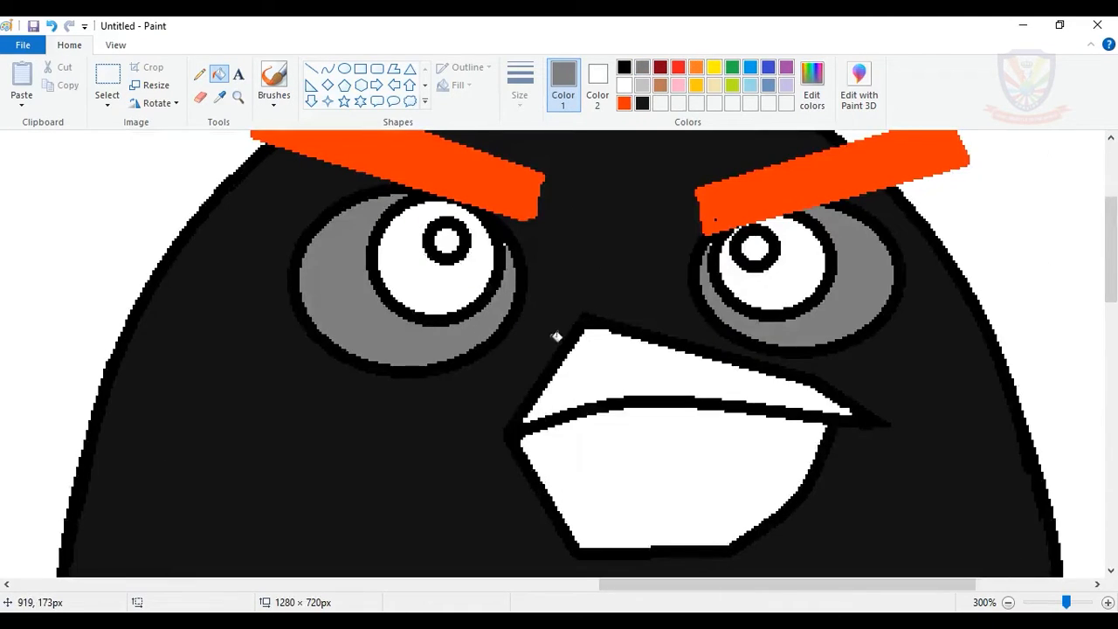
click(698, 85)
click(636, 362)
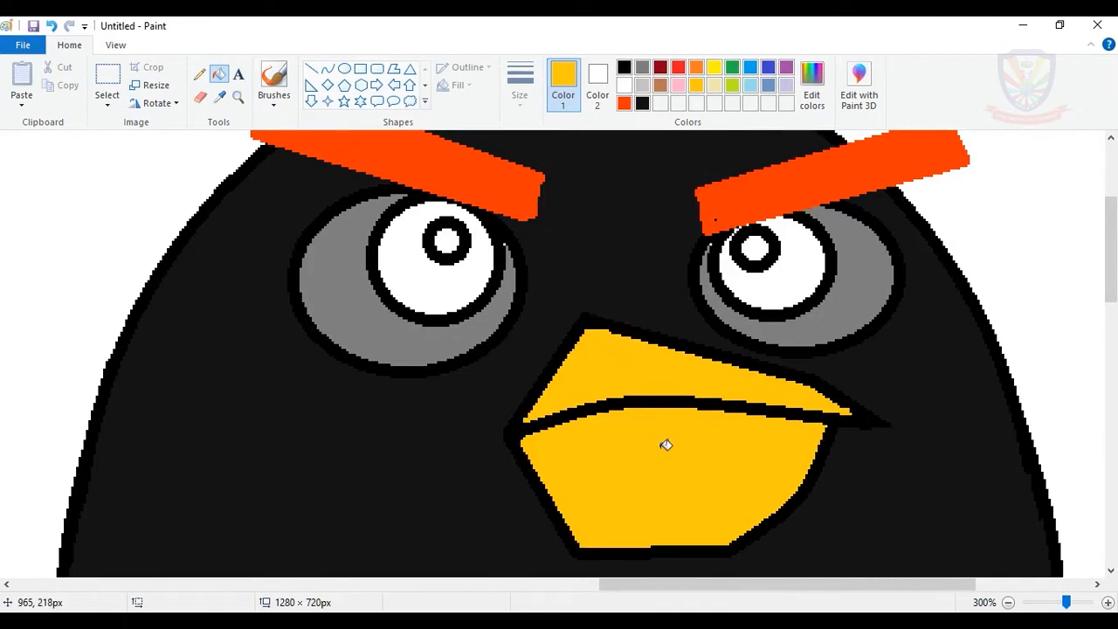
click(698, 69)
click(686, 459)
key(ctrl+z)
Fill the small pupil circles of both eyes with black
scroll(690, 320, up, 2)
click(624, 67)
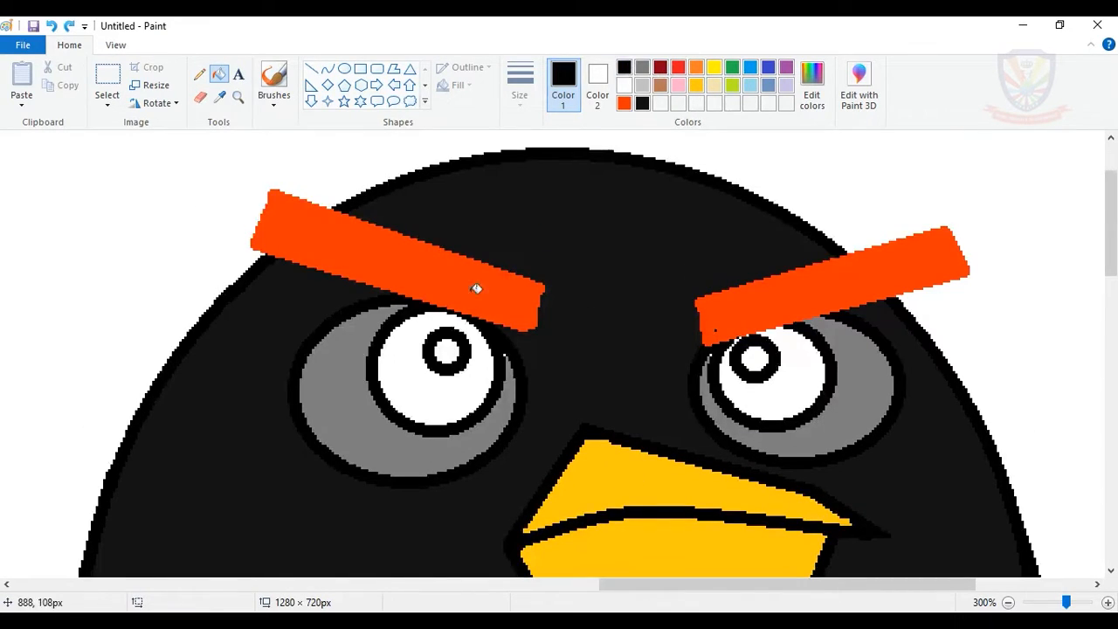
click(447, 352)
click(755, 359)
Select the whole black bird and move it down so its base lines up with the red and blue birds
scroll(638, 333, up, 2)
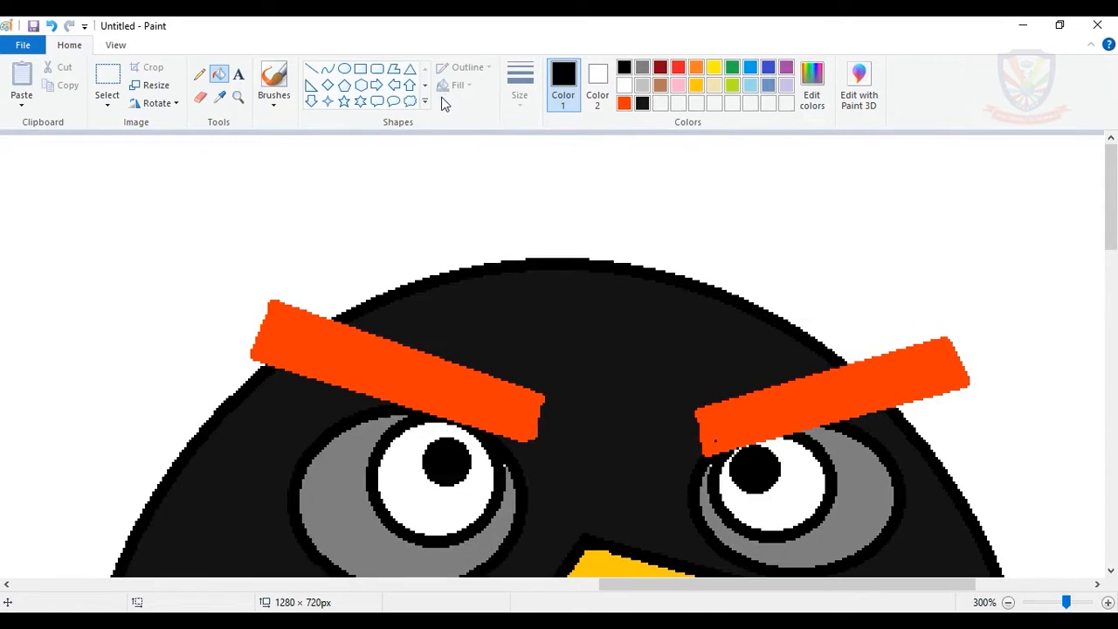
click(1008, 602)
click(1008, 602)
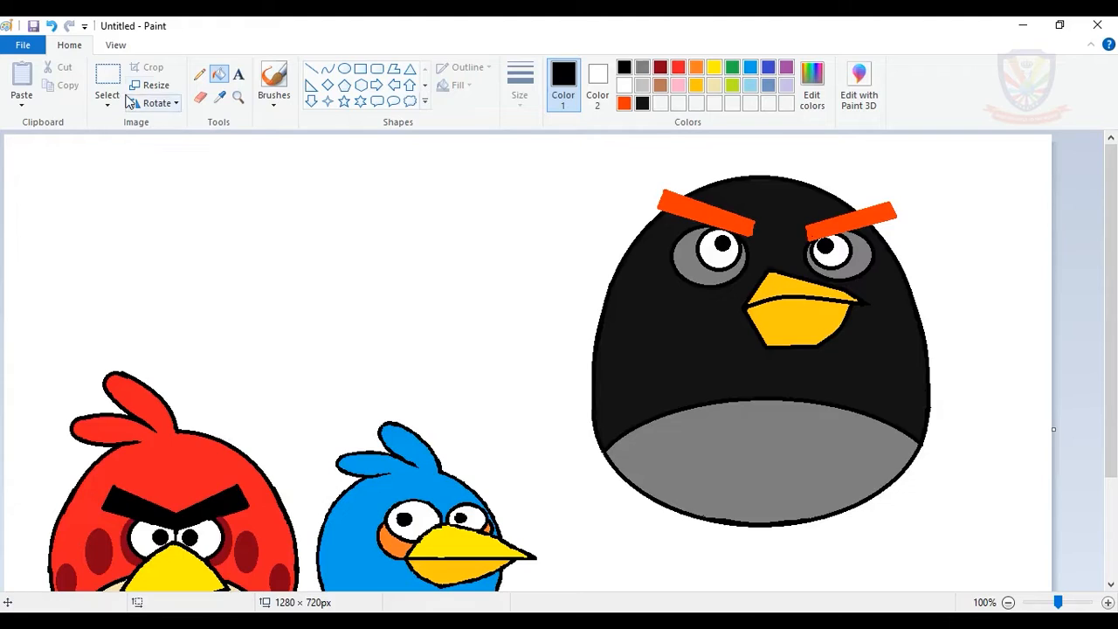
click(108, 77)
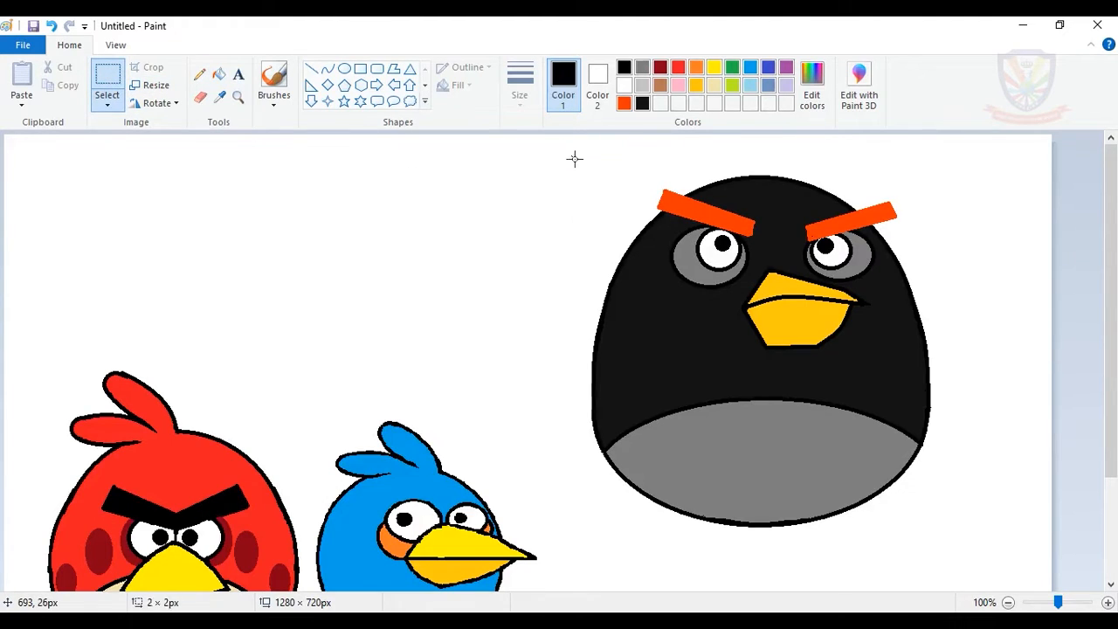
drag(572, 156, 961, 542)
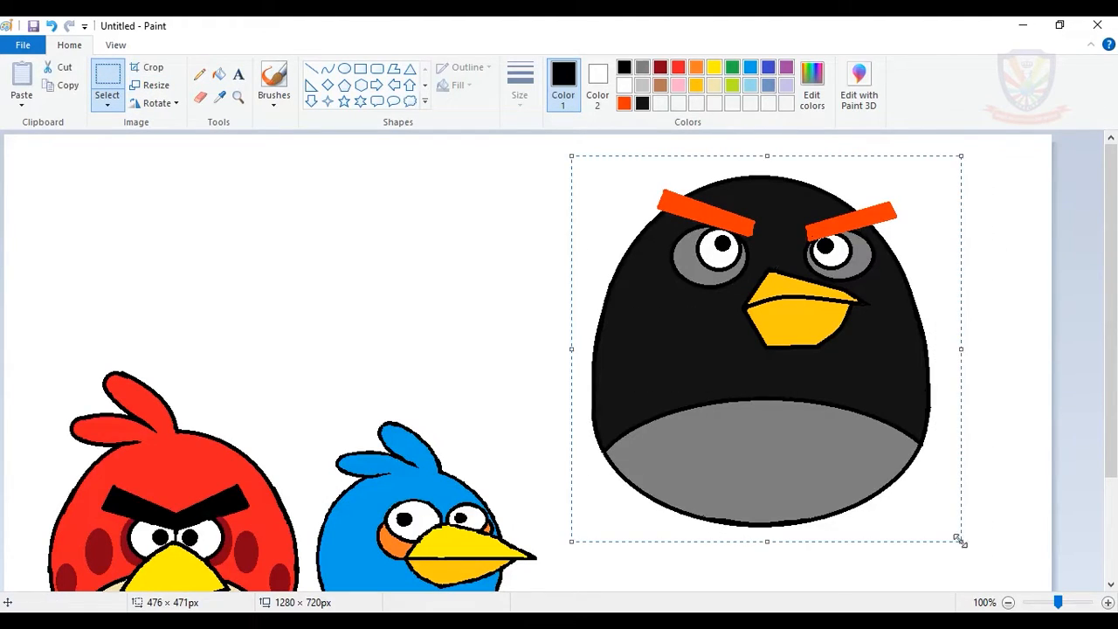
drag(894, 403, 893, 486)
scroll(882, 463, down, 3)
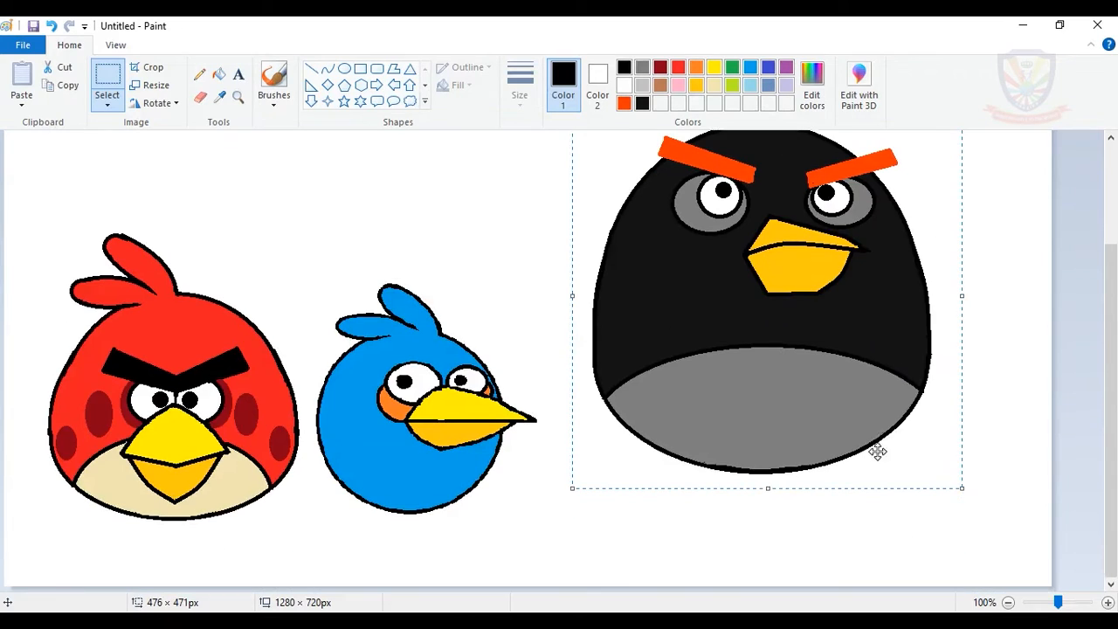
key(Escape)
drag(890, 359, 871, 394)
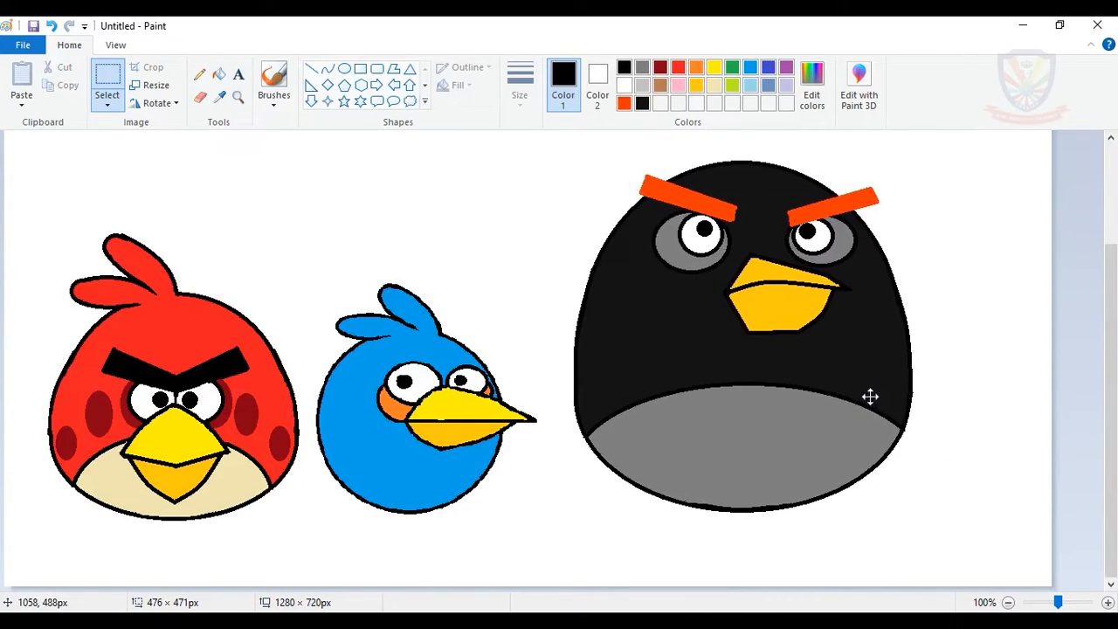
click(947, 367)
scroll(947, 367, up, 3)
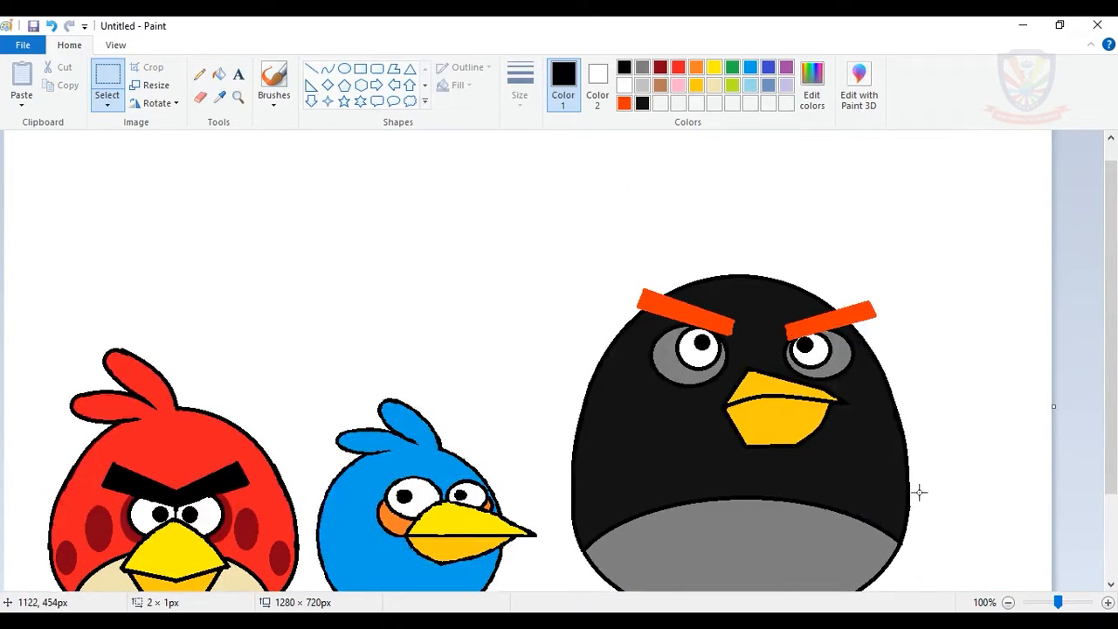
Draw the left edge of a fuse on top of the black bird's head as a right-bending curve, about 30 × 91 px
click(1107, 605)
drag(427, 586, 867, 587)
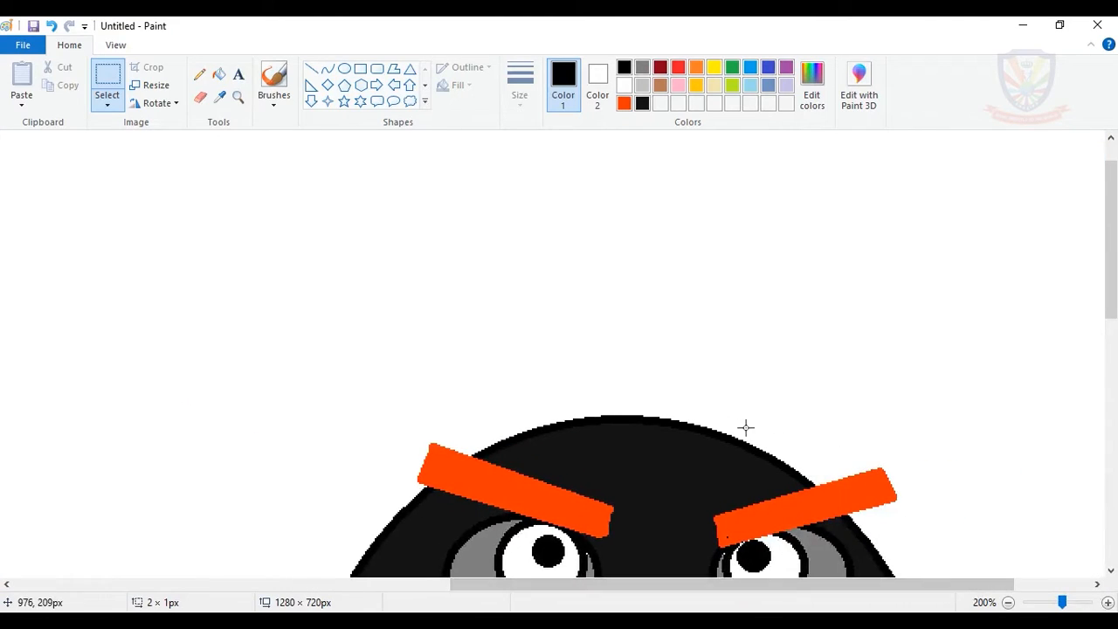
scroll(745, 428, down, 3)
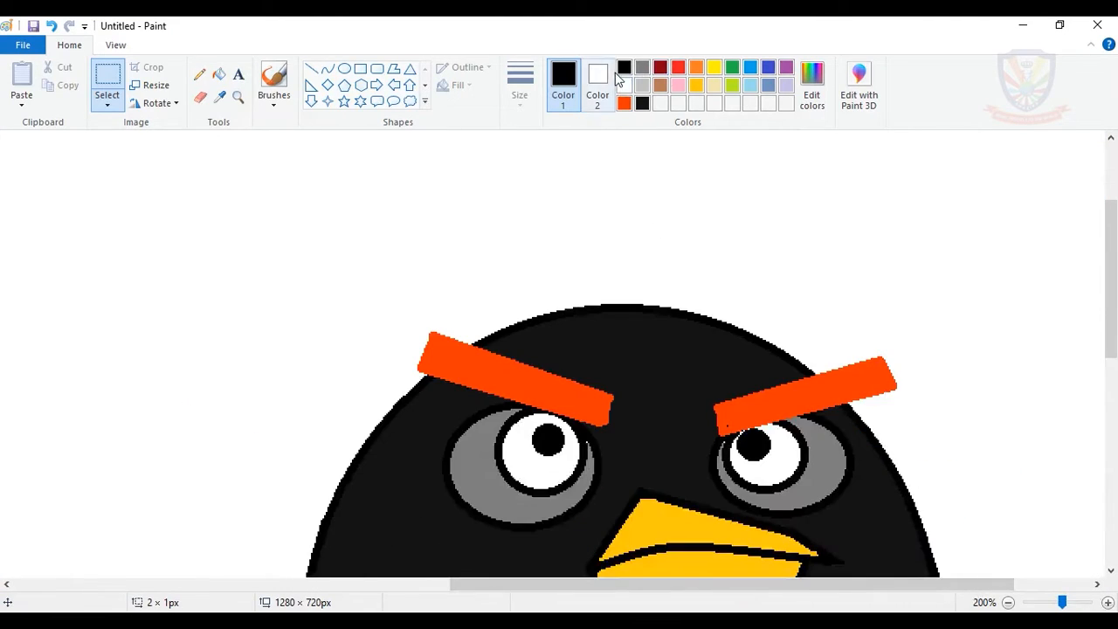
click(312, 70)
scroll(603, 297, up, 3)
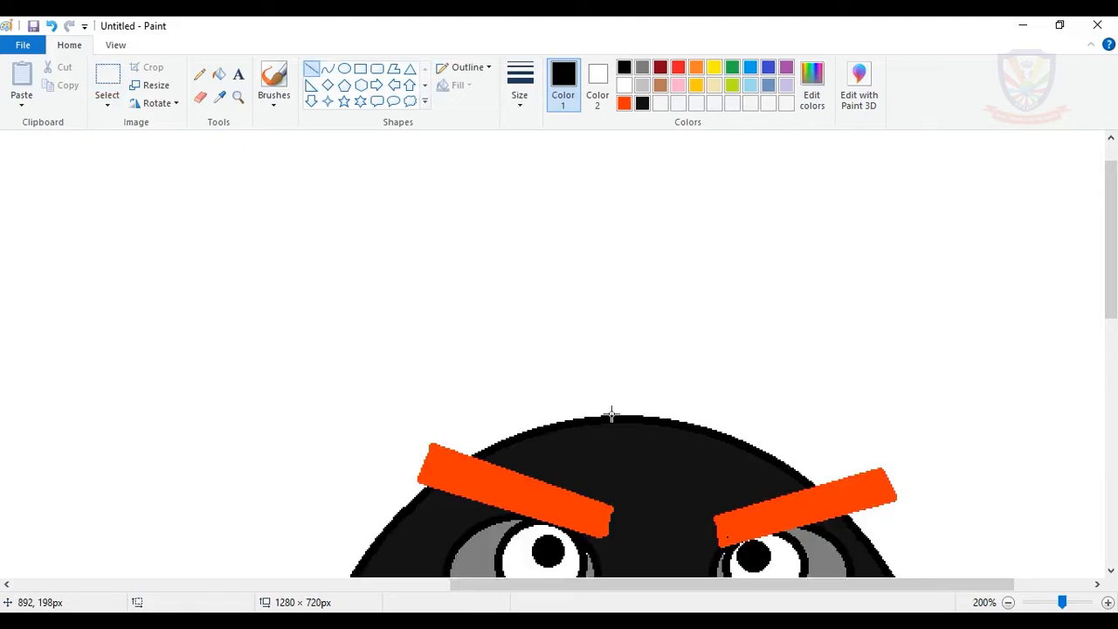
click(328, 70)
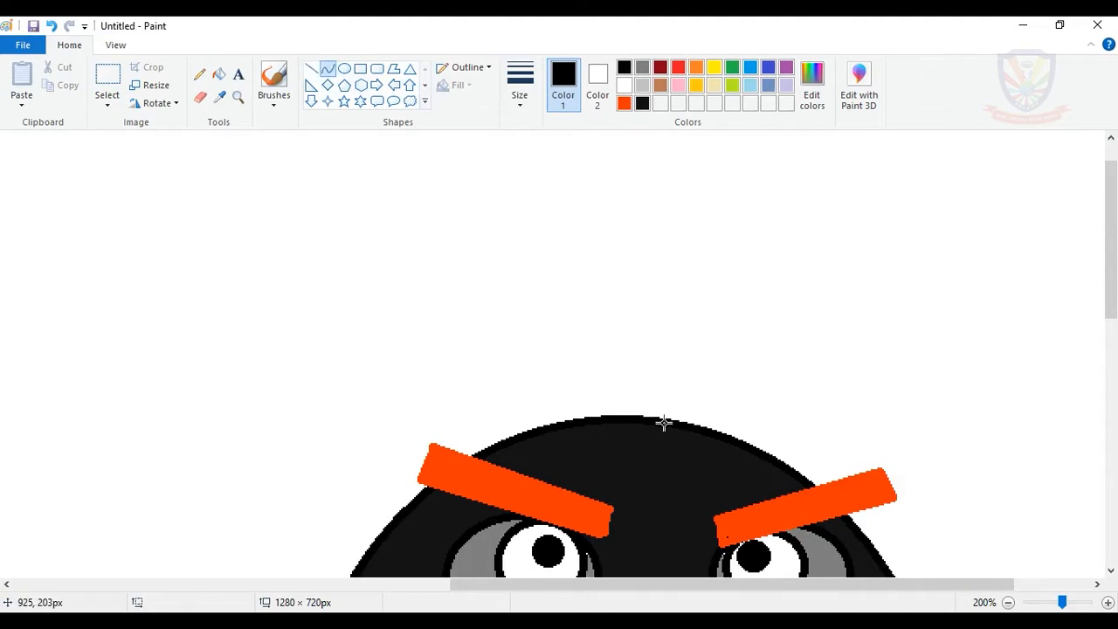
drag(619, 416, 664, 267)
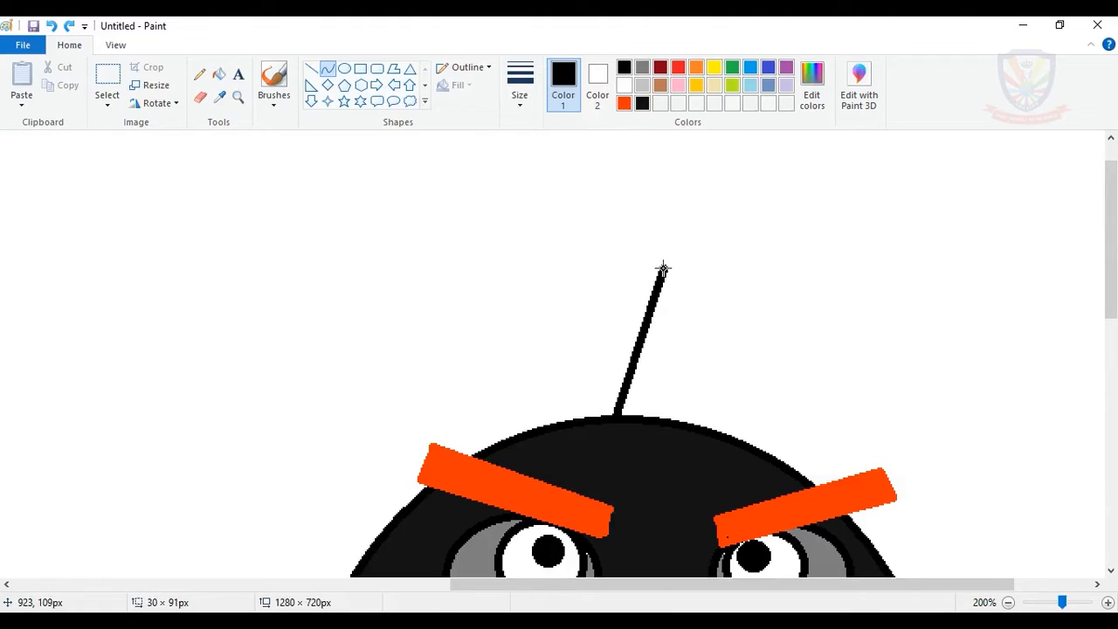
drag(623, 388, 608, 363)
drag(639, 303, 626, 279)
click(688, 390)
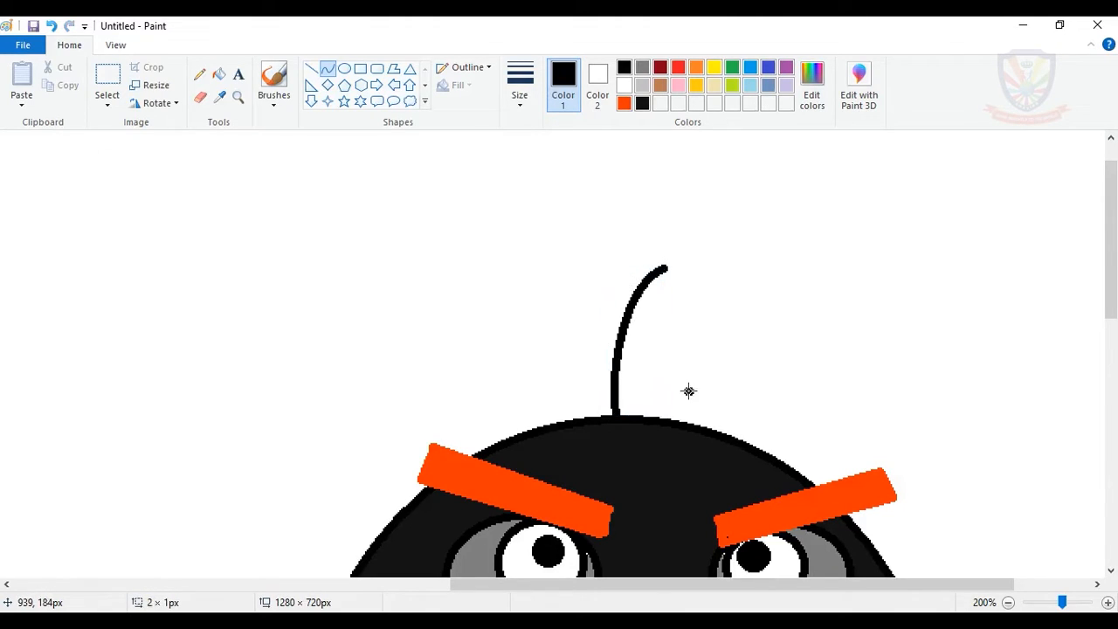
key(ctrl+z)
Draw the fuse's right edge as a matching curve, about 33 × 76 px, rising from the head beside the left one
drag(649, 418, 701, 295)
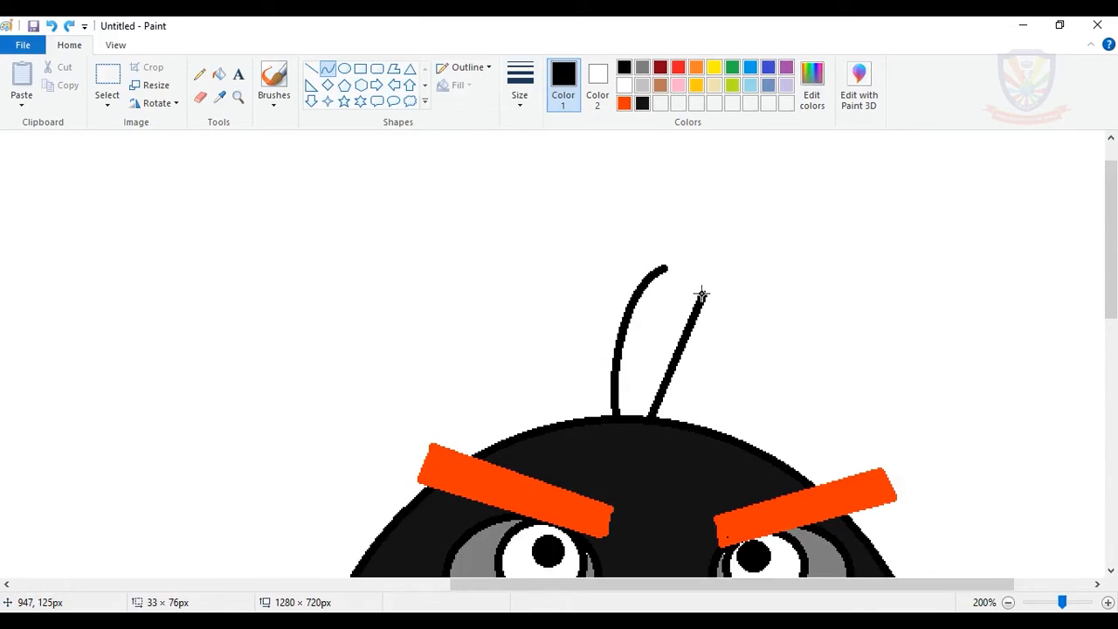
drag(657, 397, 651, 376)
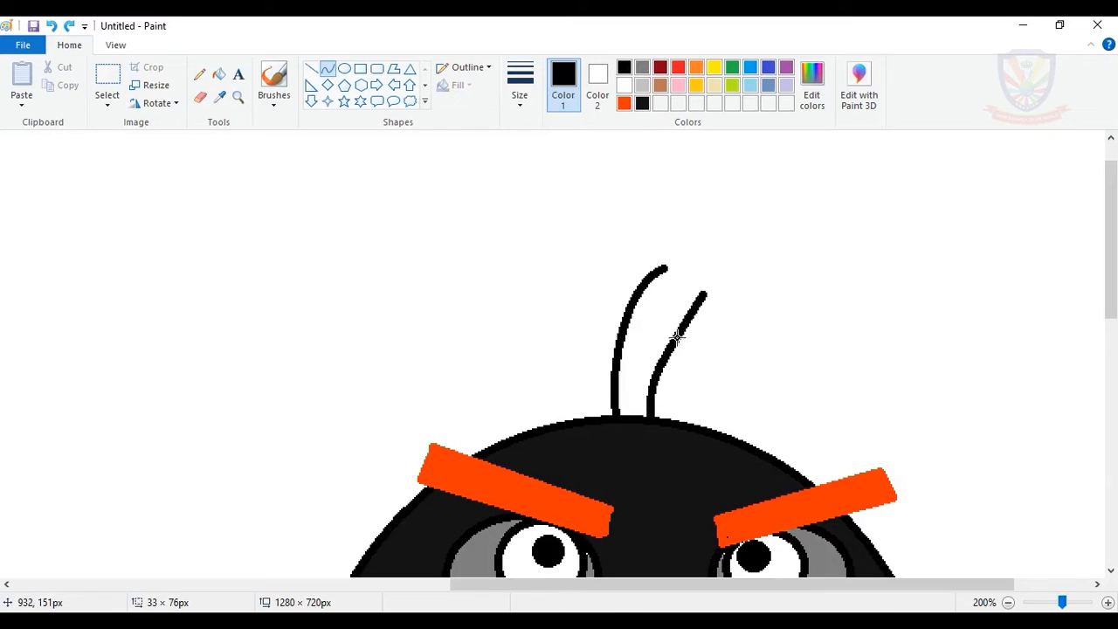
drag(677, 337, 674, 310)
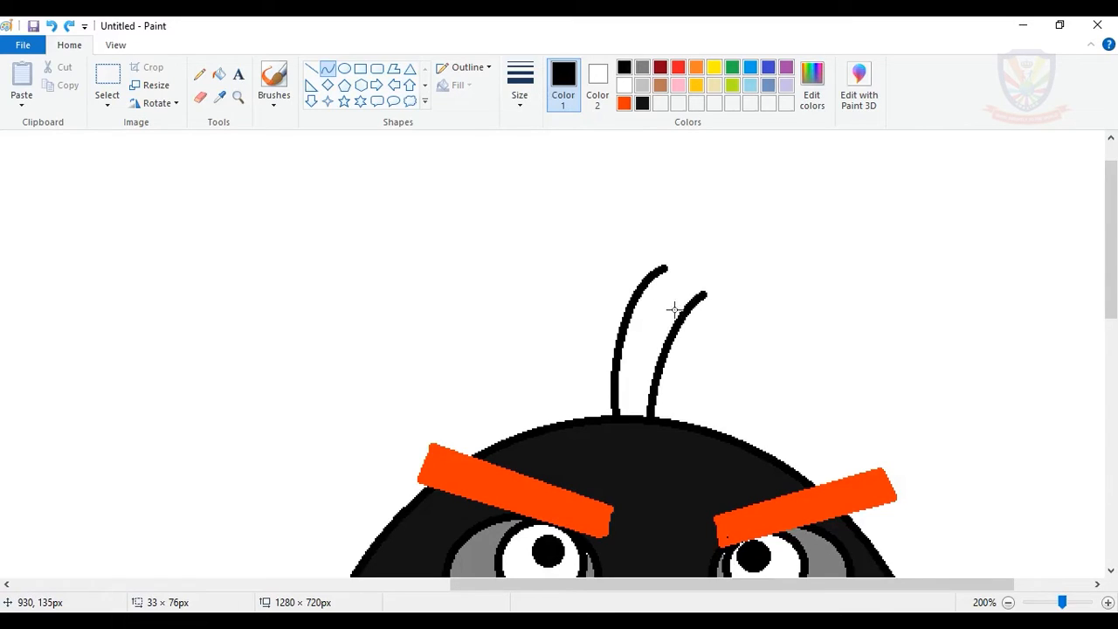
click(740, 297)
Close the fuse's upper end with a straight line about 25 × 18 px and add a second line across it just below the tip
click(311, 68)
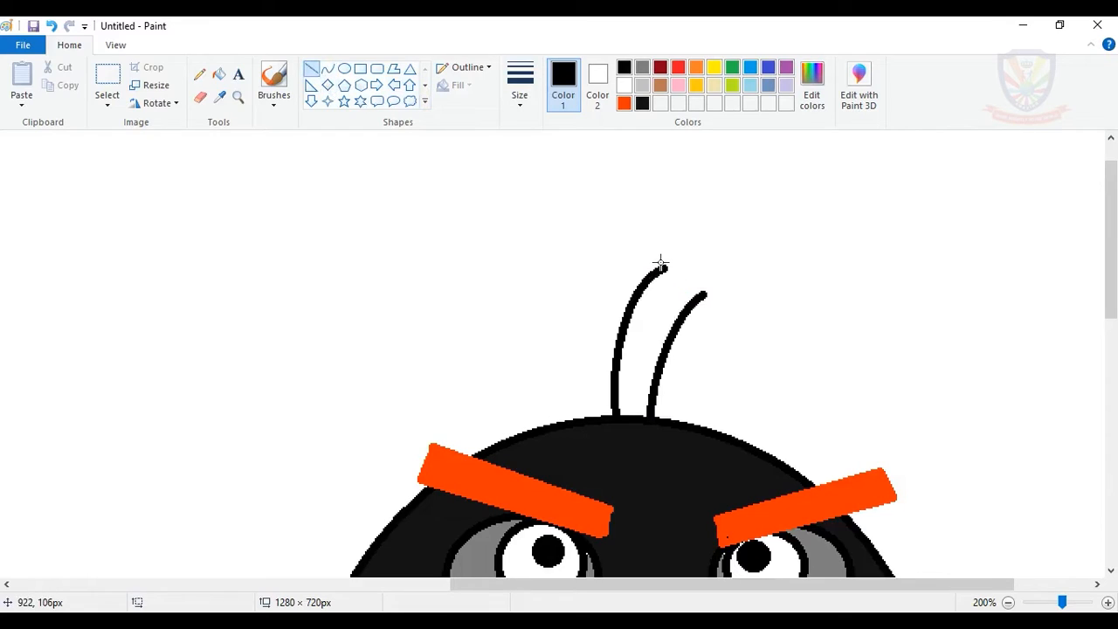
drag(664, 267, 708, 296)
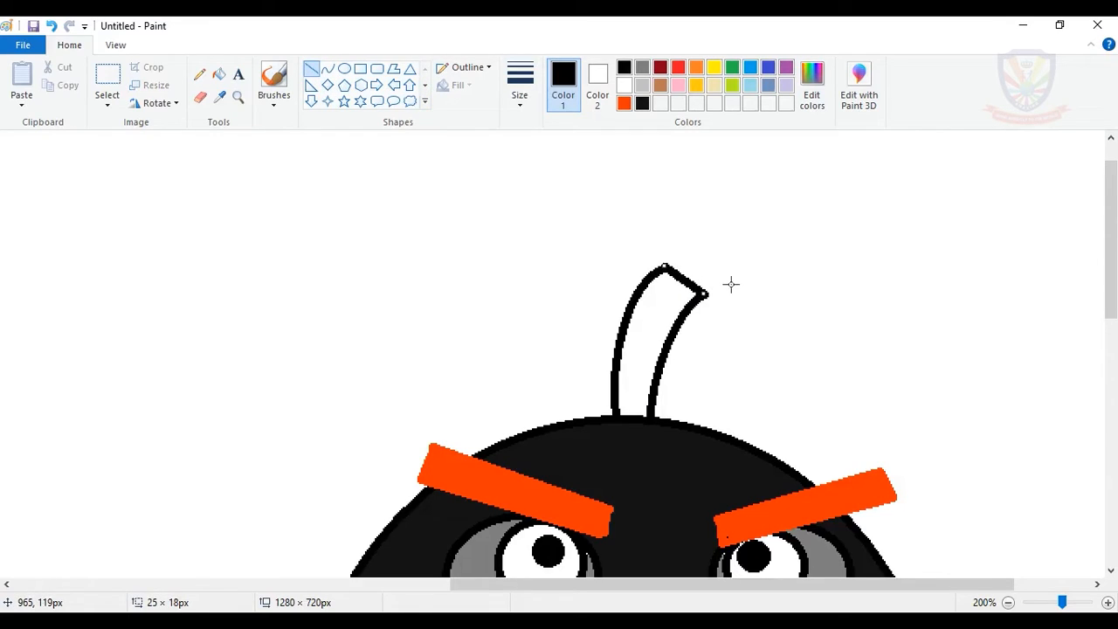
click(731, 283)
drag(639, 300, 680, 317)
click(714, 323)
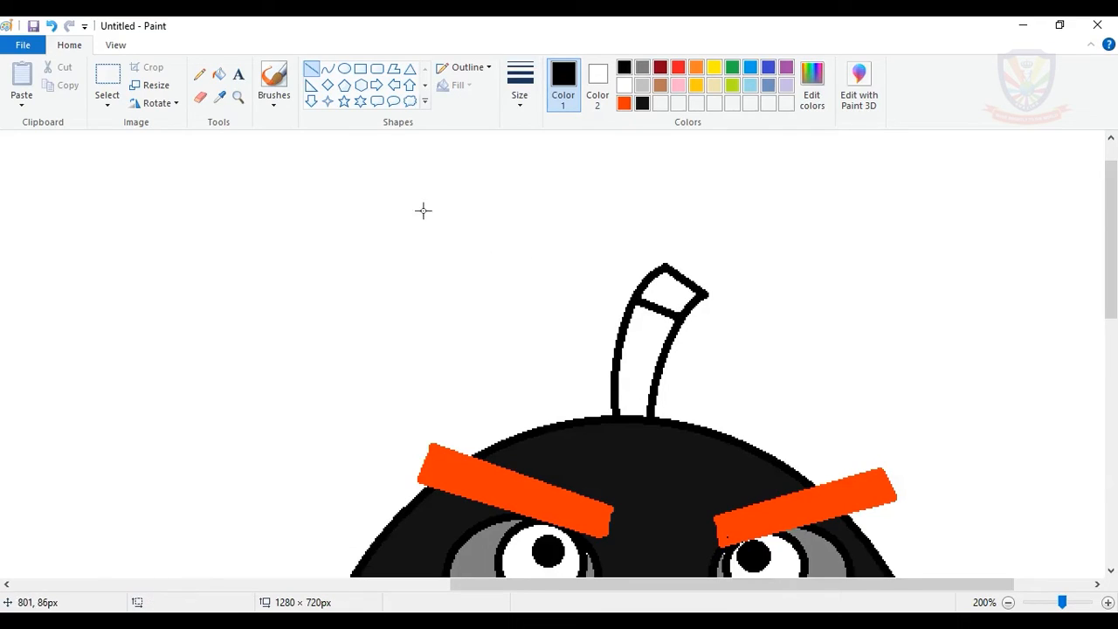
Fill the tip section of the fuse with the gold palette color
click(218, 75)
click(714, 69)
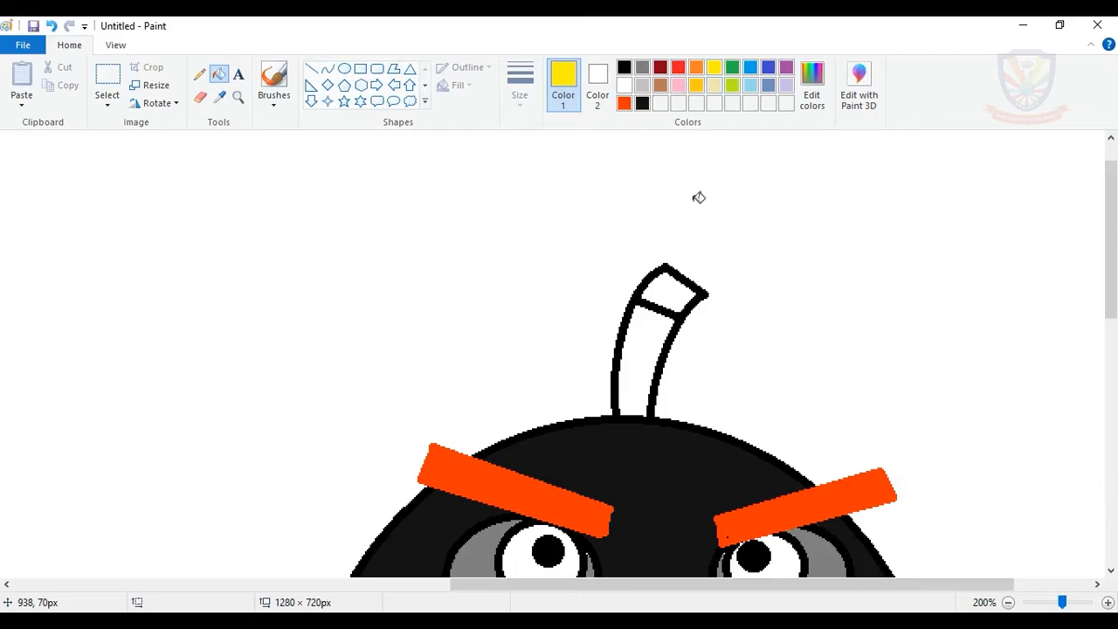
click(697, 87)
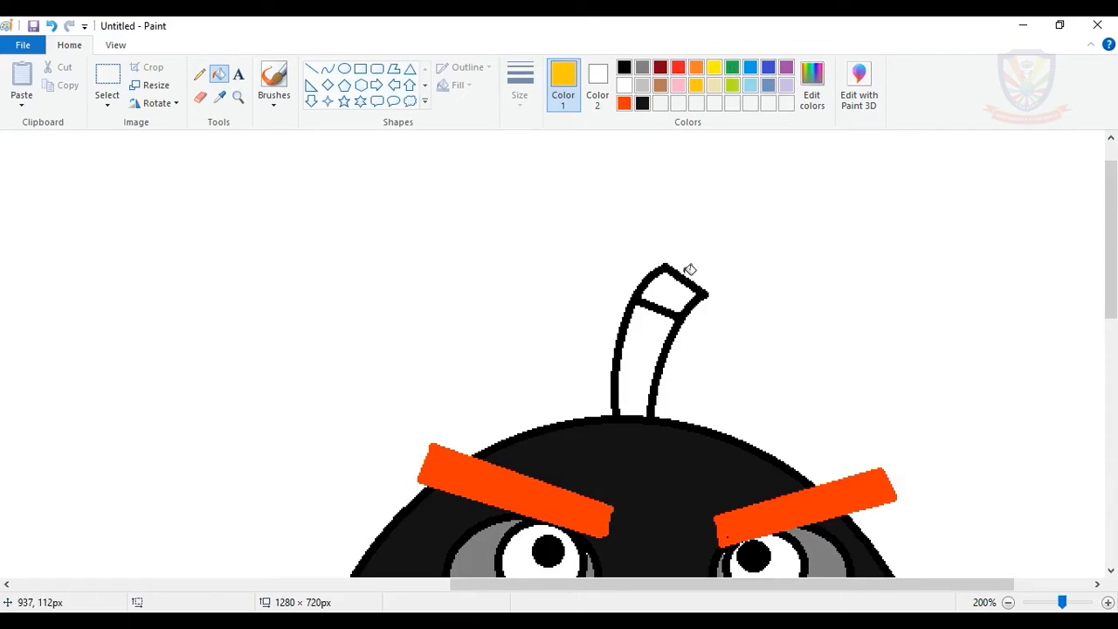
click(673, 290)
Fill the lower part of the fuse and the bird's body with black
scroll(654, 219, down, 3)
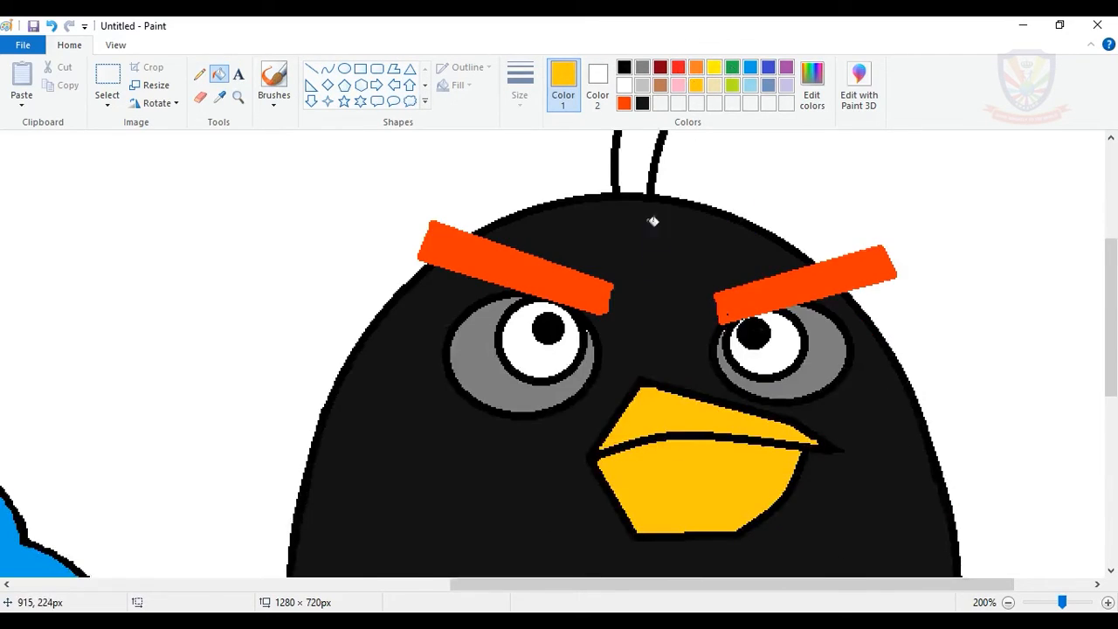
click(624, 69)
scroll(643, 151, up, 2)
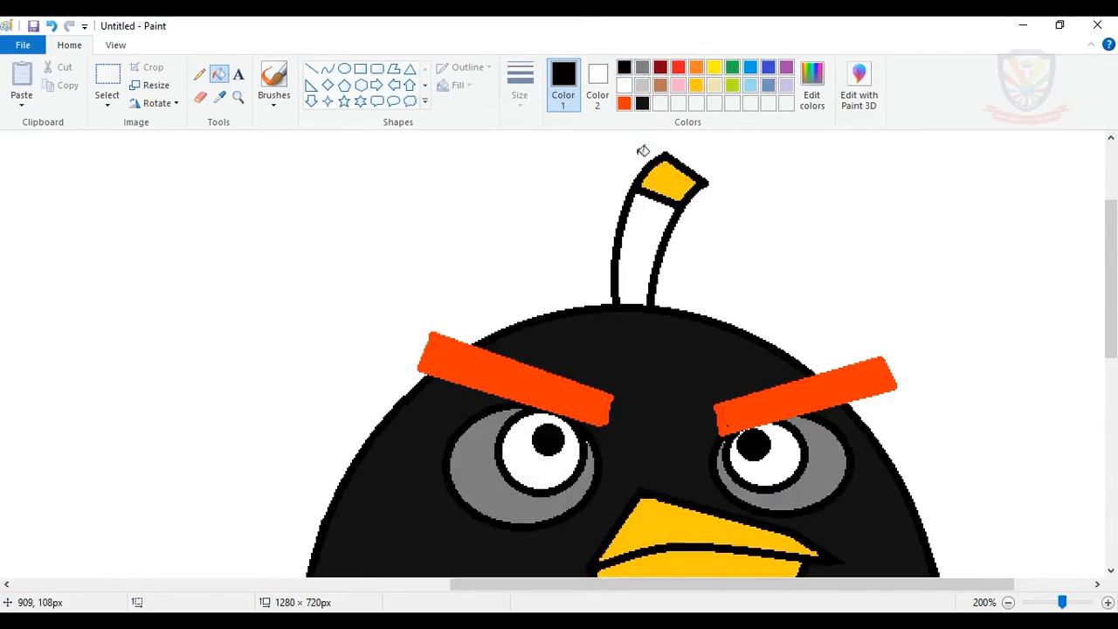
click(648, 229)
scroll(658, 247, down, 2)
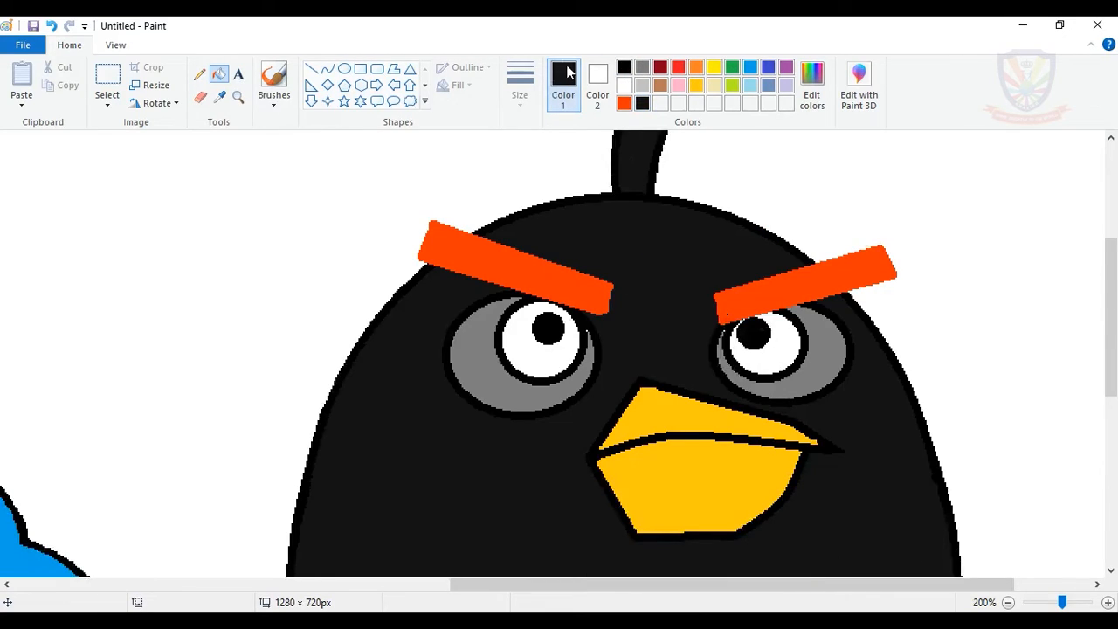
click(641, 184)
click(647, 219)
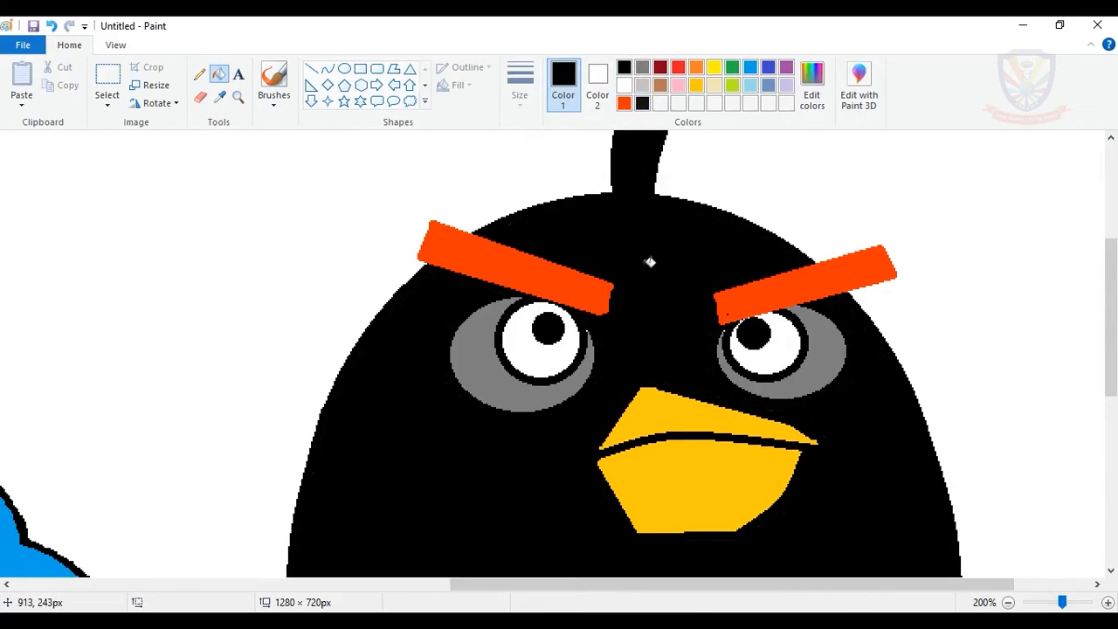
Examine the finished black bird up close and beside the red and blue birds on the whole canvas
scroll(661, 218, down, 4)
scroll(695, 279, up, 4)
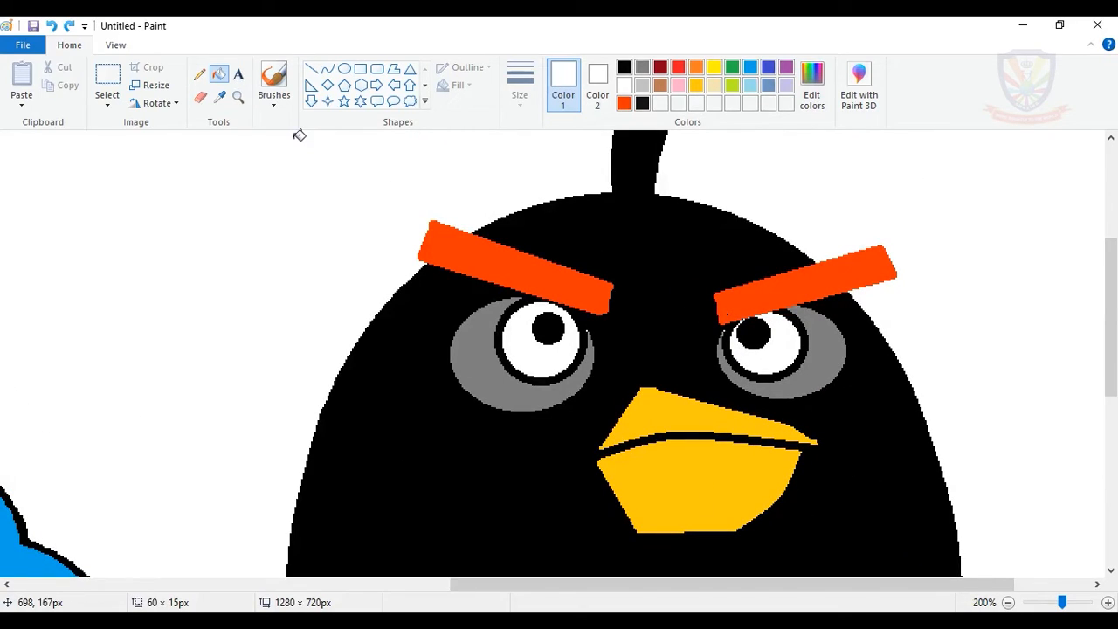
scroll(620, 297, down, 6)
scroll(620, 301, up, 6)
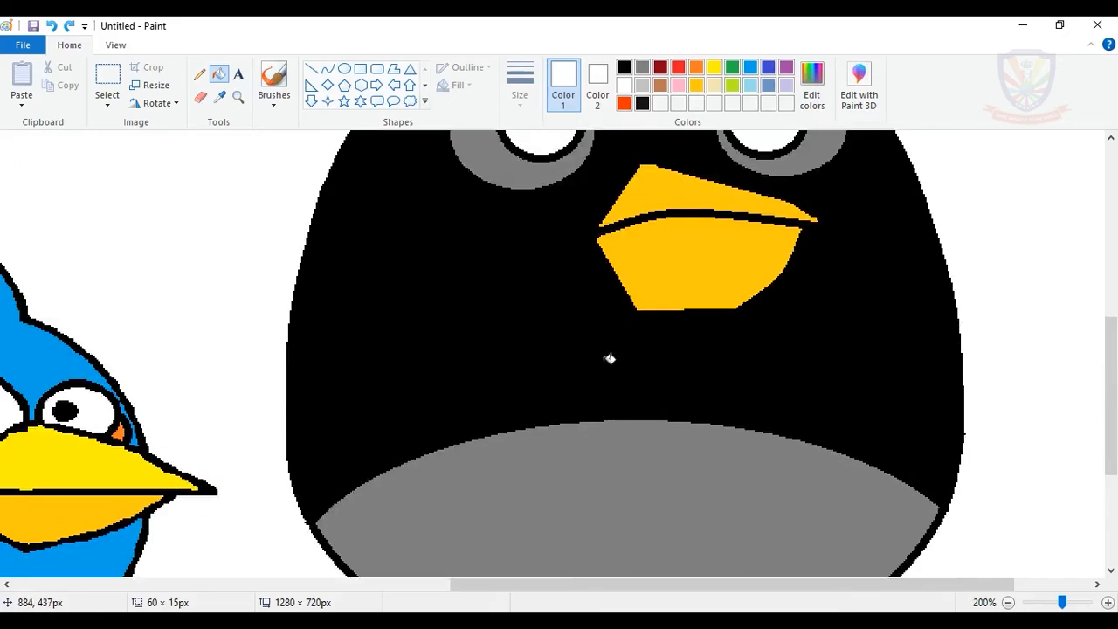
click(1008, 603)
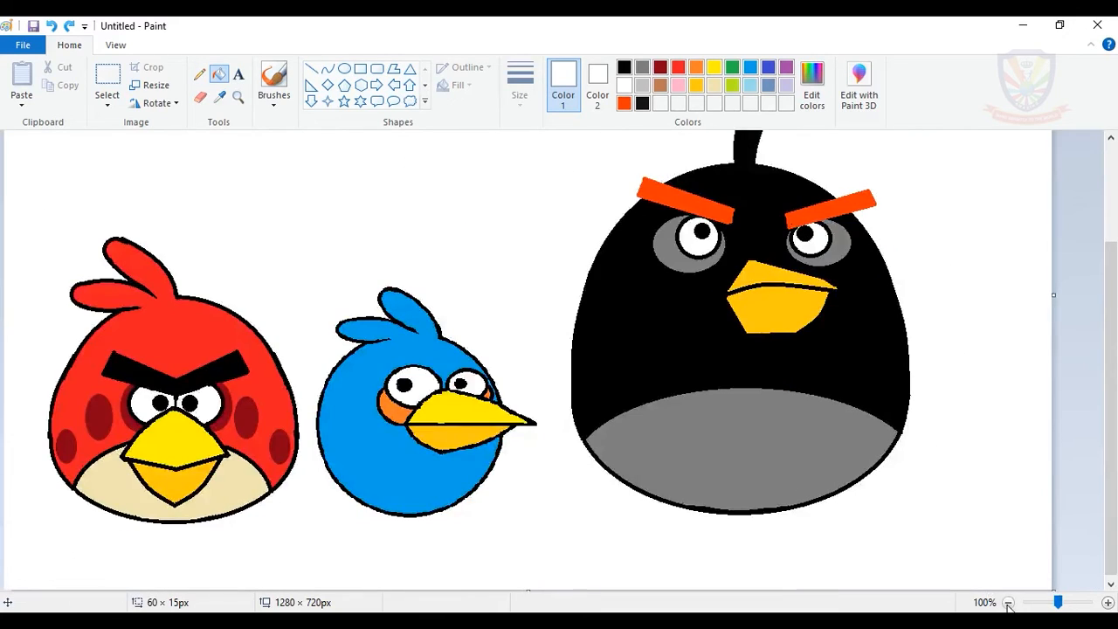
click(1008, 603)
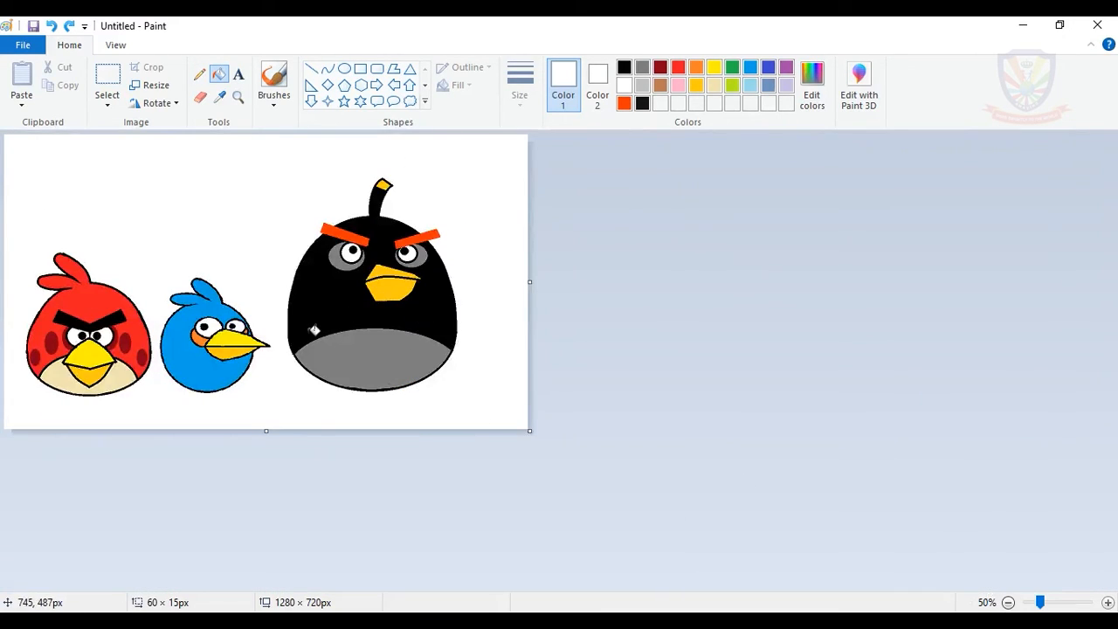
click(1108, 603)
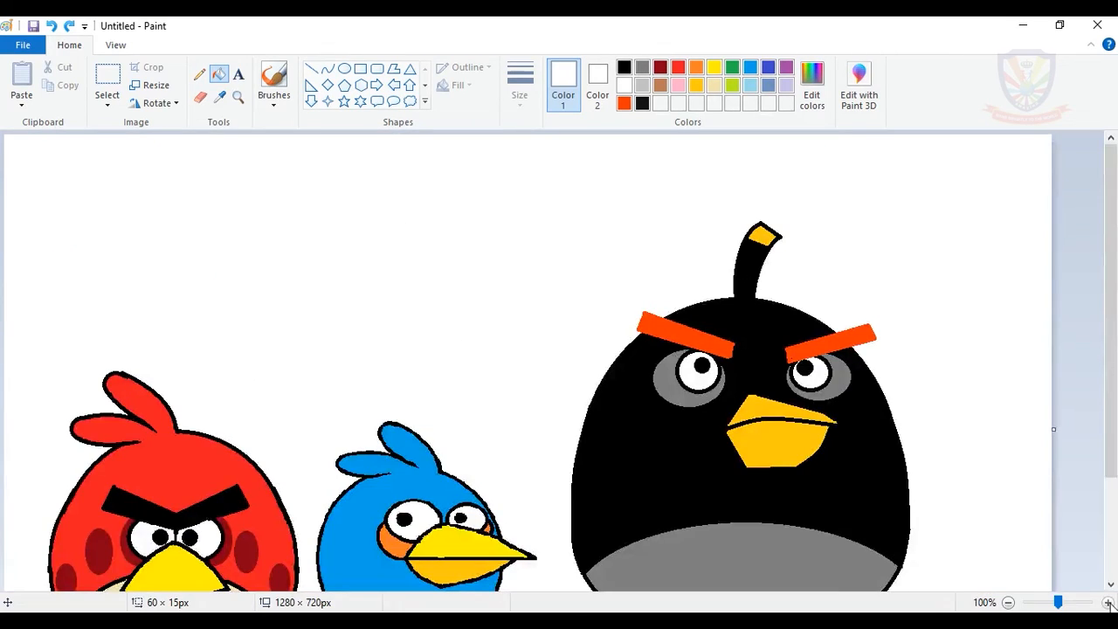
scroll(1115, 361, down, 1)
scroll(1116, 360, down, 1)
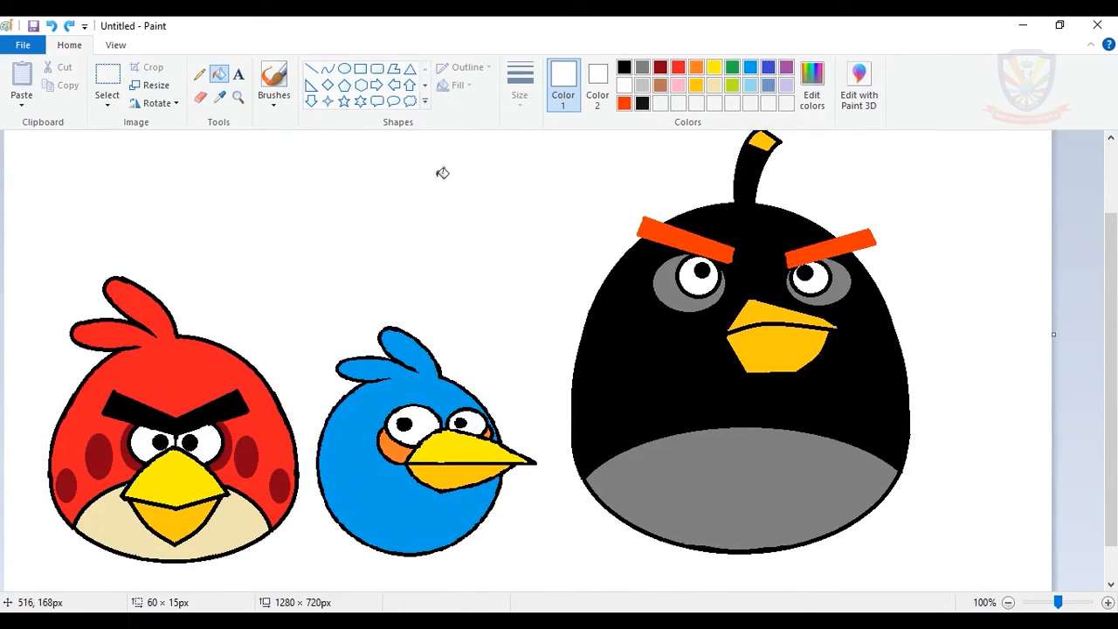
scroll(1115, 258, up, 2)
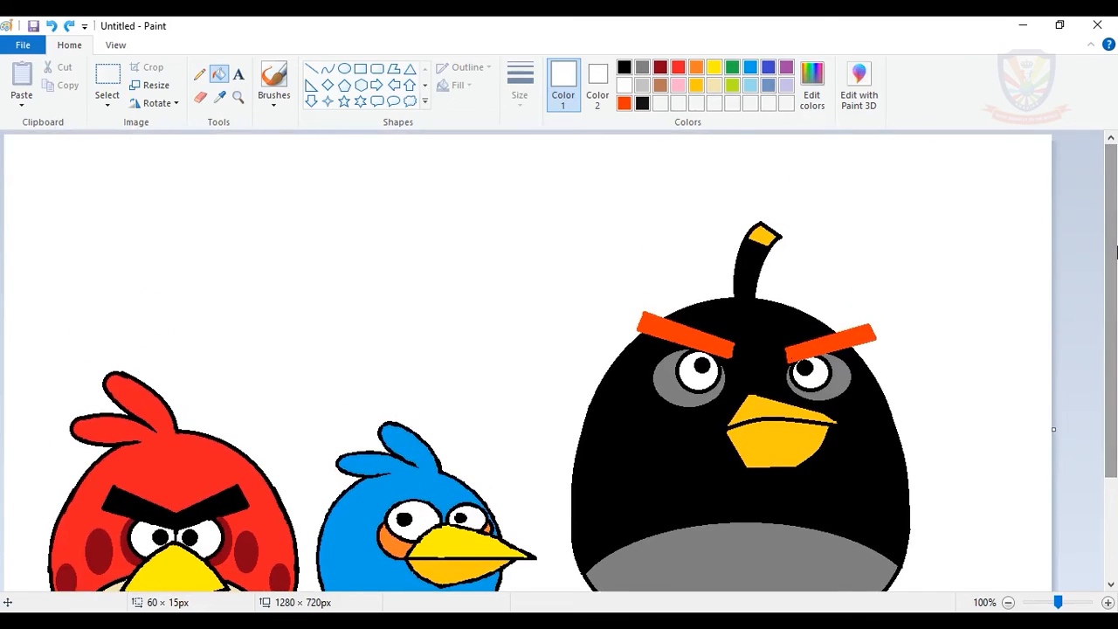